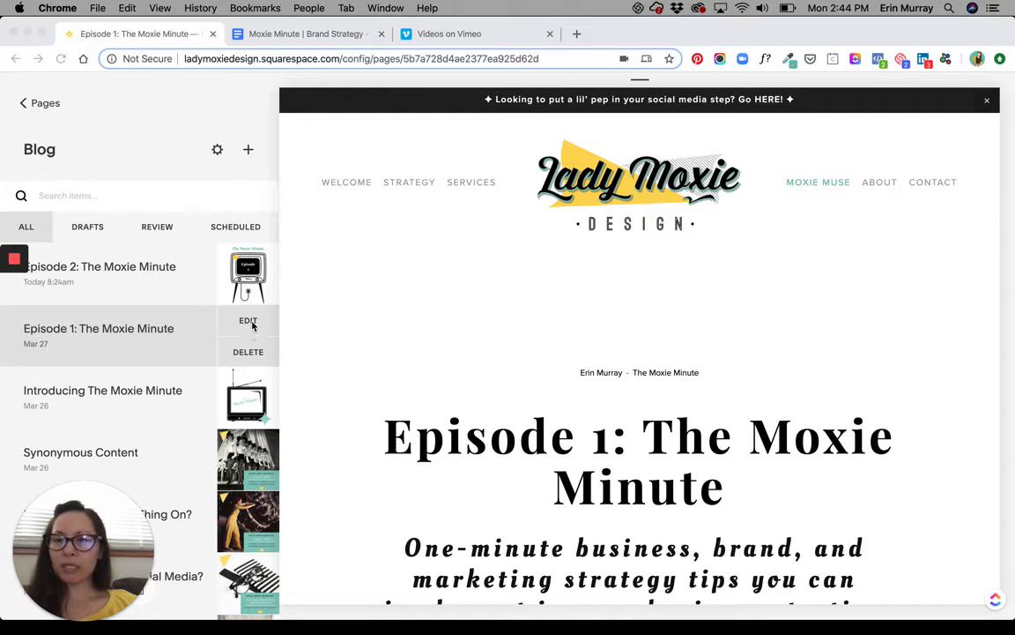
Open the "Episode 1: The Moxie Minute" blog post for editing and review its content, options, SEO and social settings.
click(849, 296)
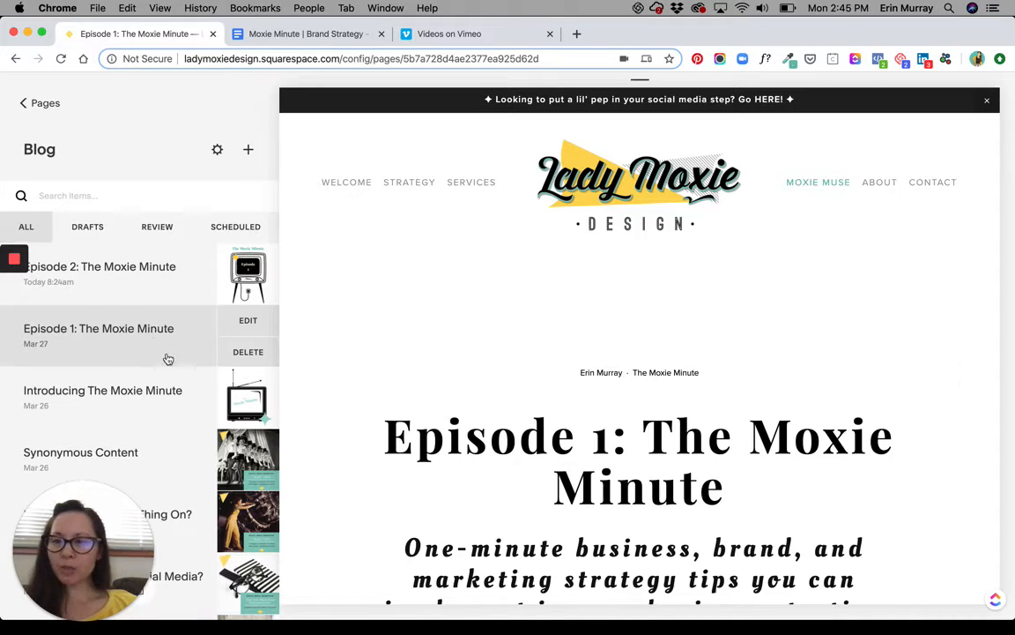
click(134, 398)
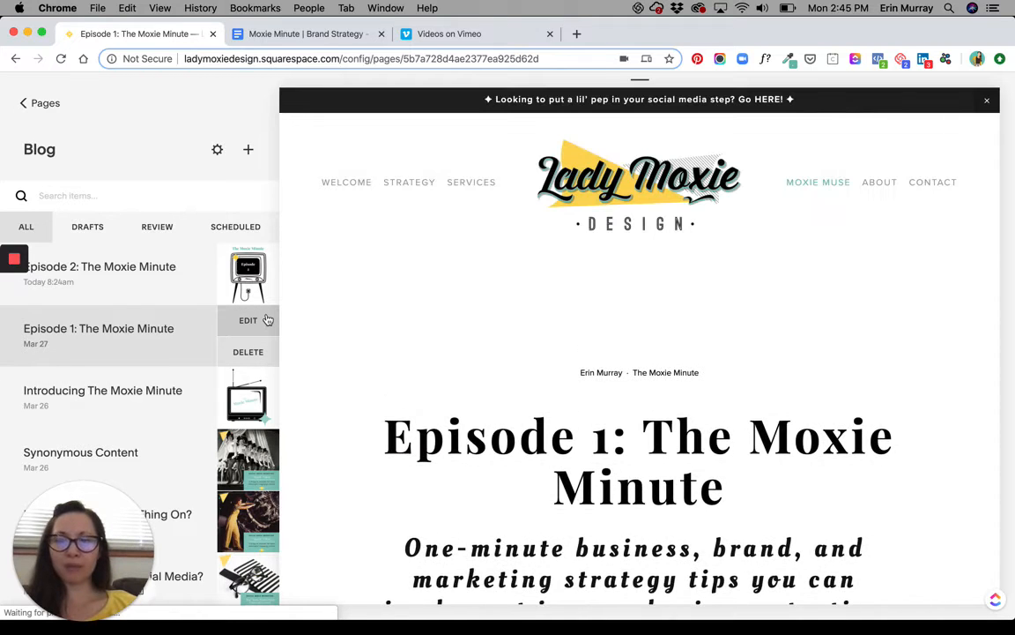
click(267, 320)
mouse_move(520, 339)
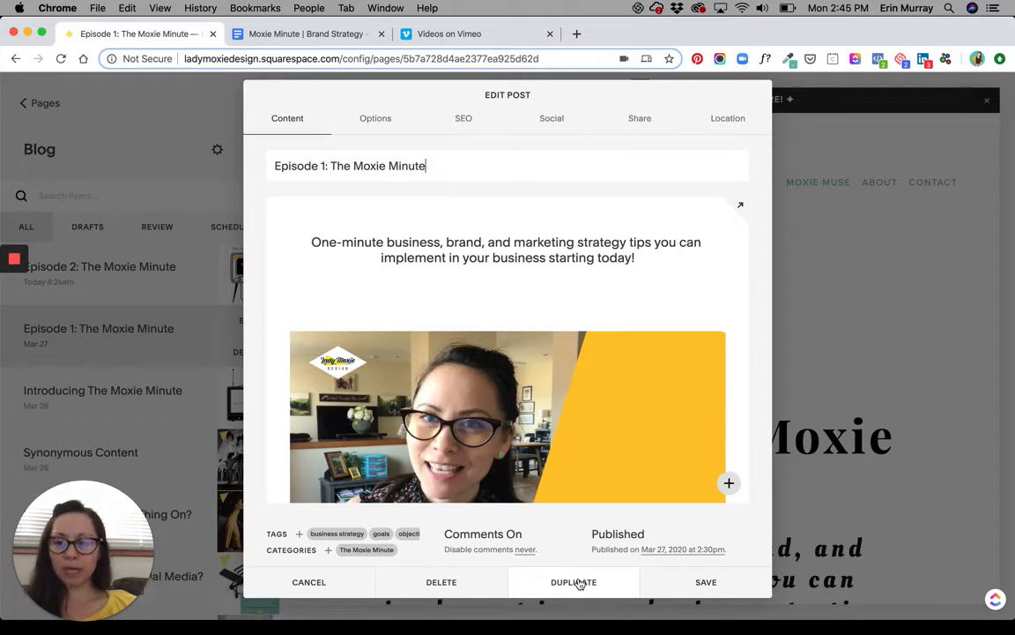
click(377, 118)
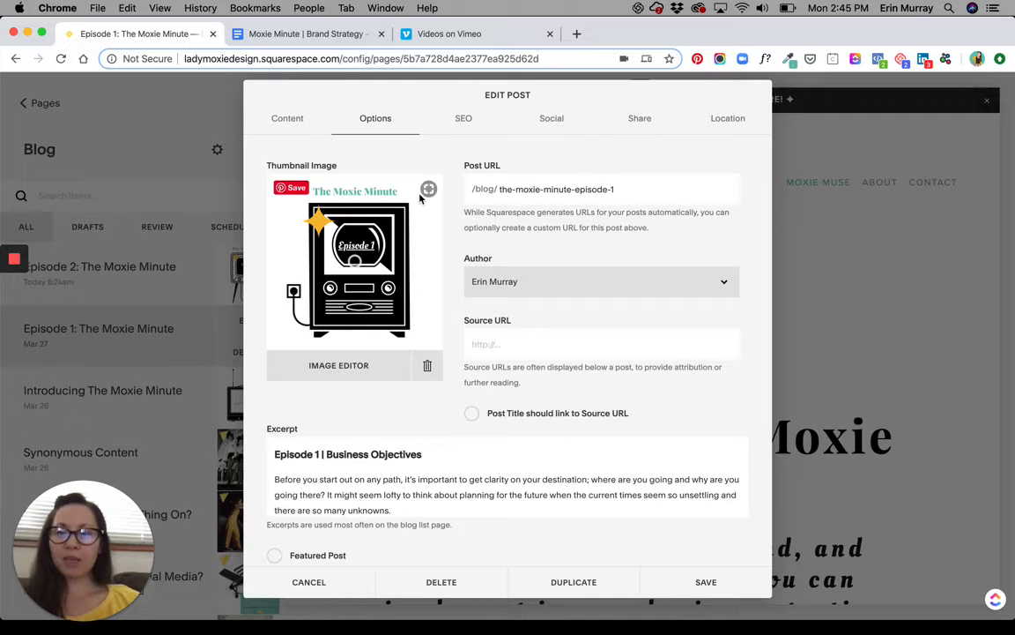
click(476, 126)
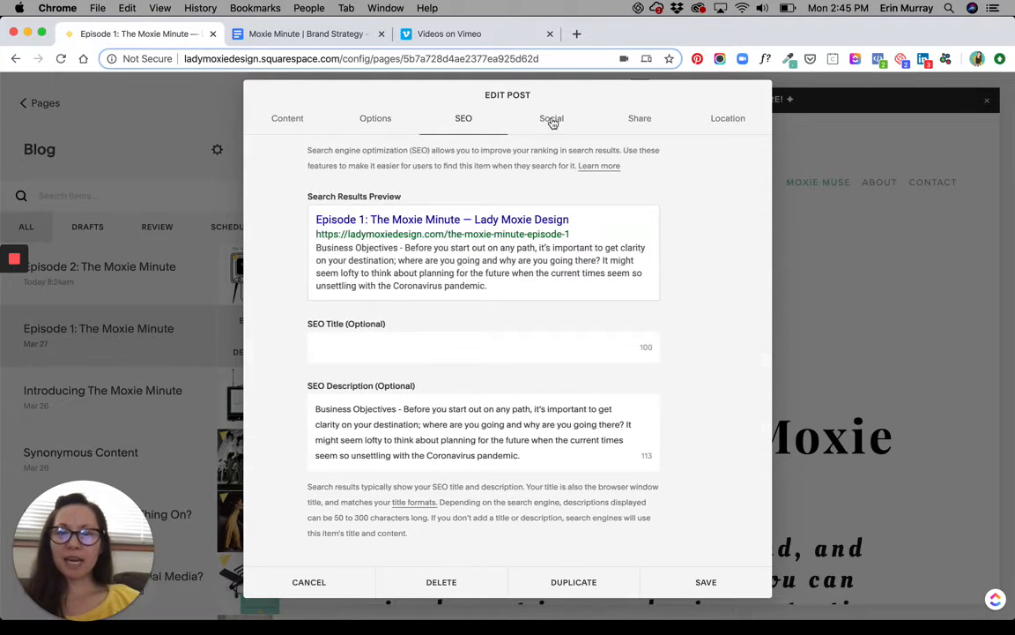
click(553, 123)
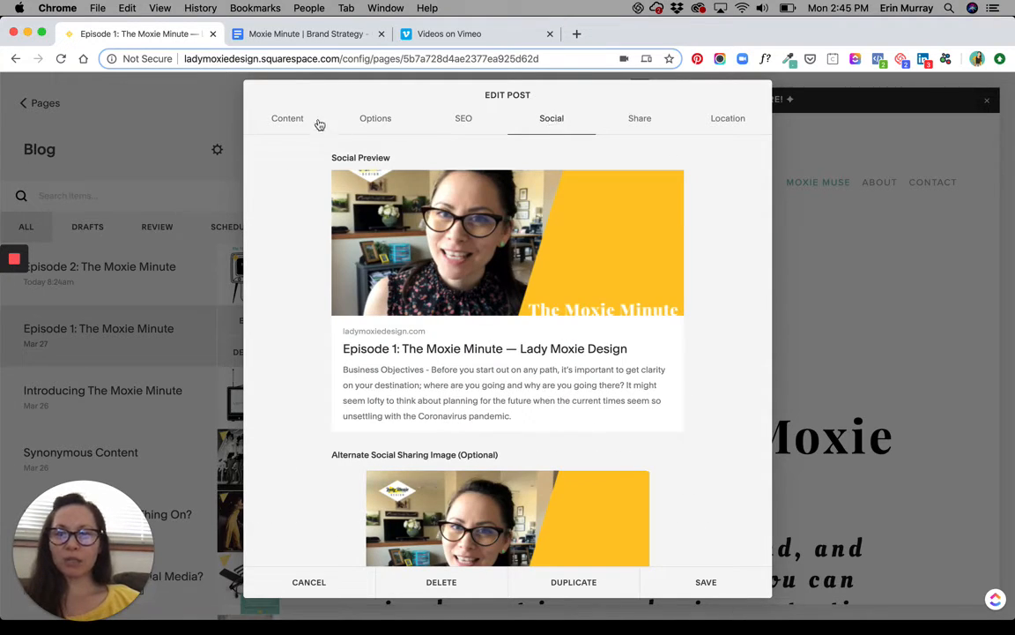
click(291, 121)
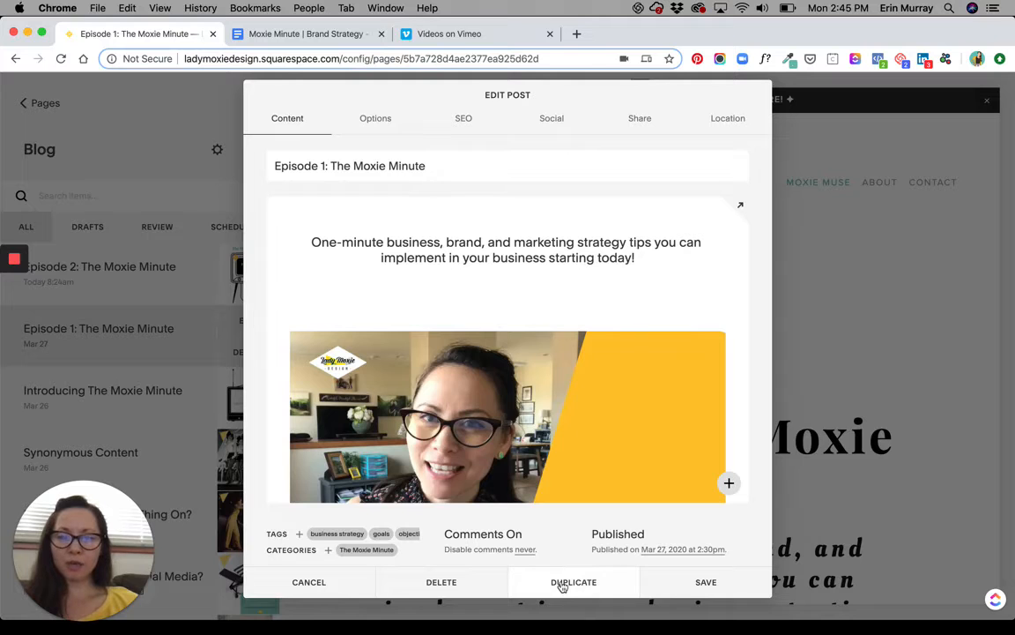
Duplicate the Episode 1 post and retitle the copy "Episode 2: The Moxie Minute".
click(561, 583)
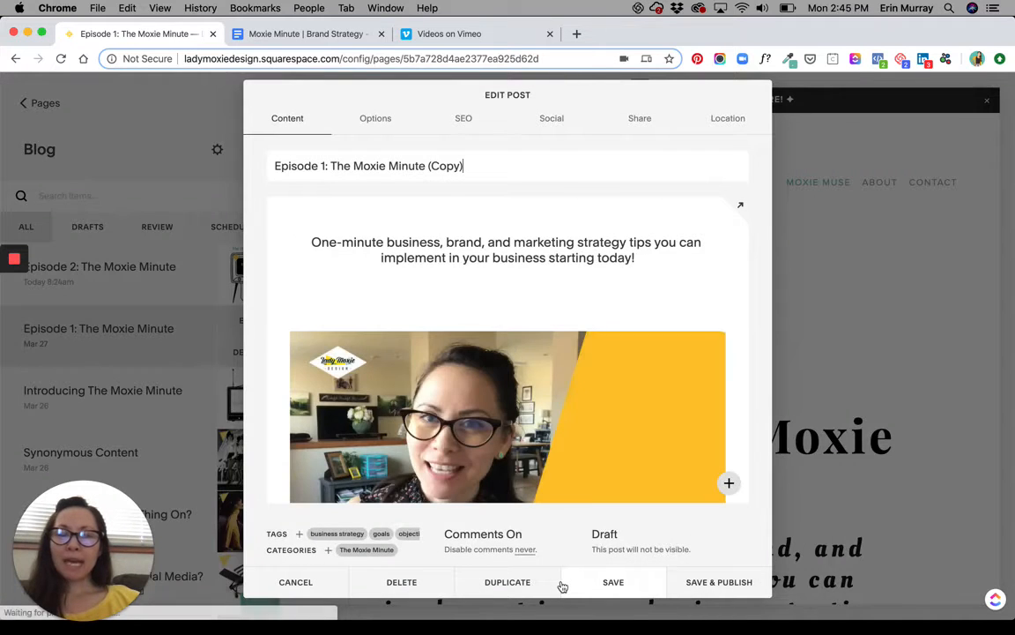
click(484, 172)
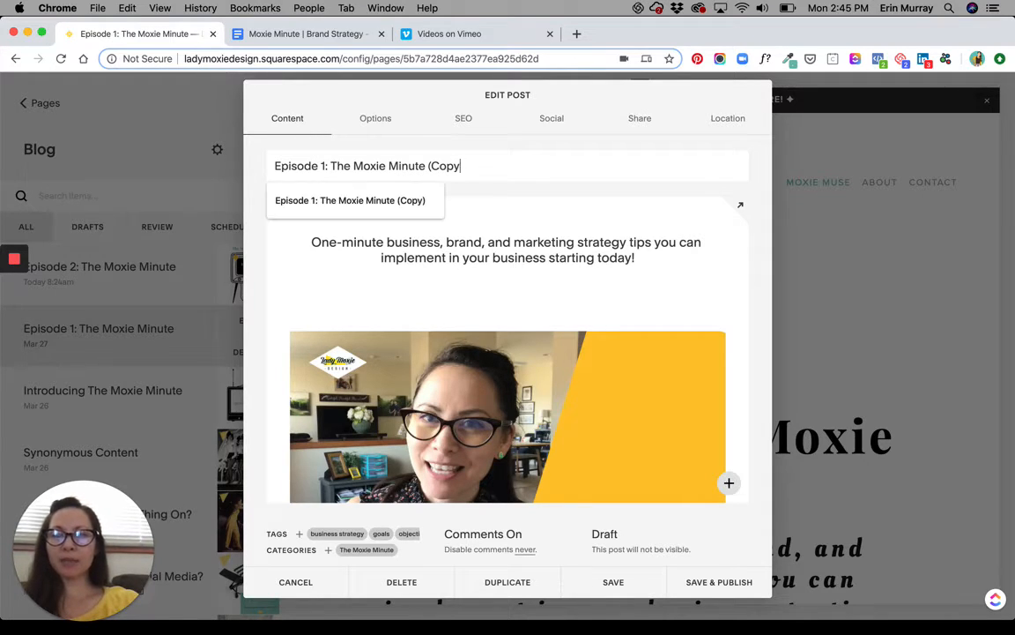
key(BackSpace)
key(BackSpace)
key(BackSpace)
key(BackSpace)
key(BackSpace)
key(BackSpace)
key(BackSpace)
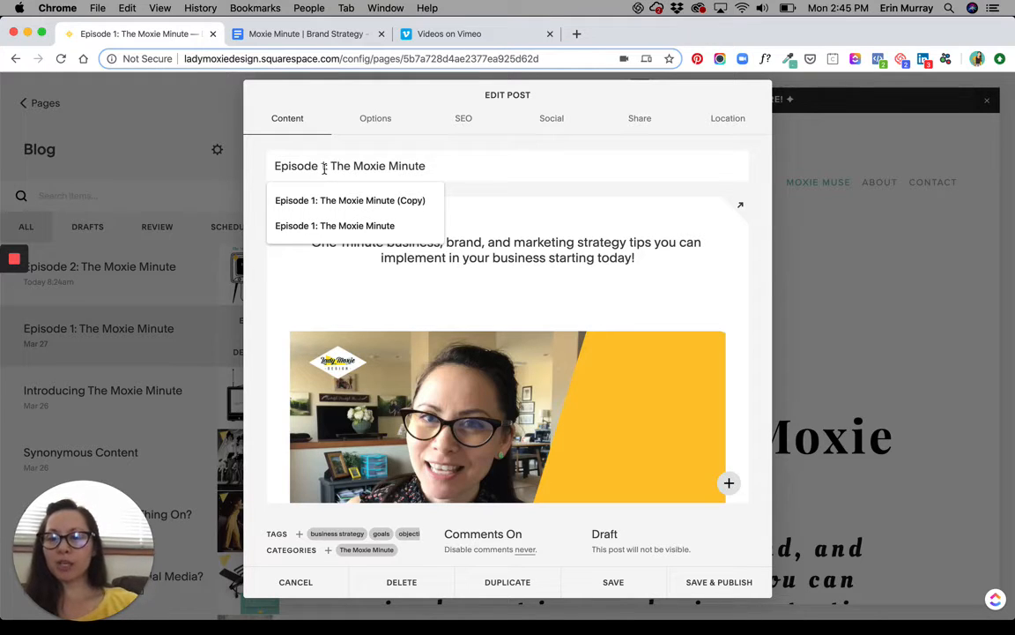
click(324, 169)
key(BackSpace)
text(2)
Examine the duplicated post's intro line, video, Business Strategy section and episode text to identify what needs replacing.
scroll(490, 287, down, 1)
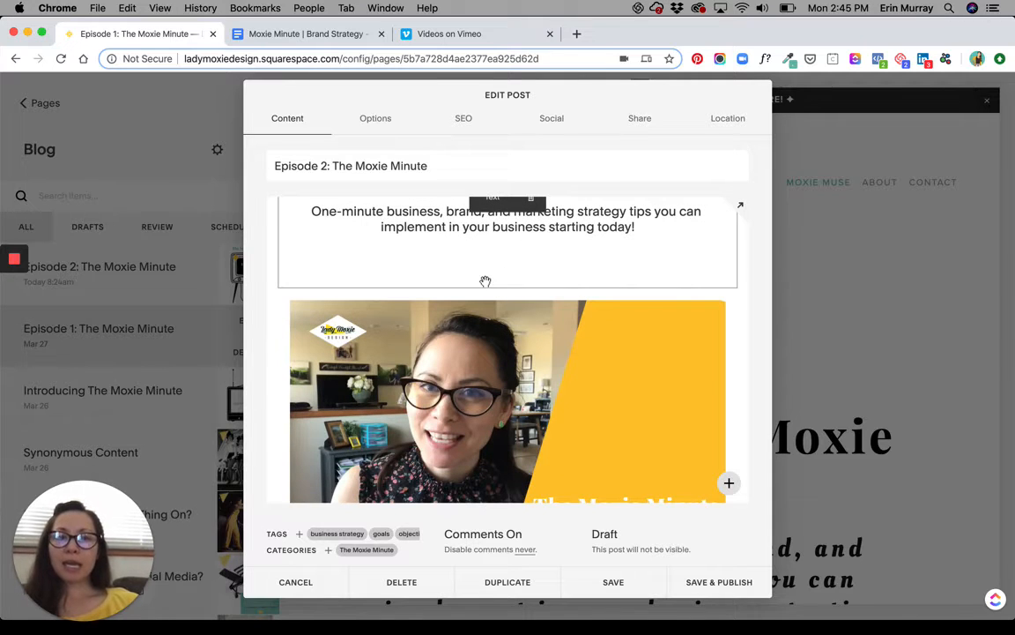
click(484, 273)
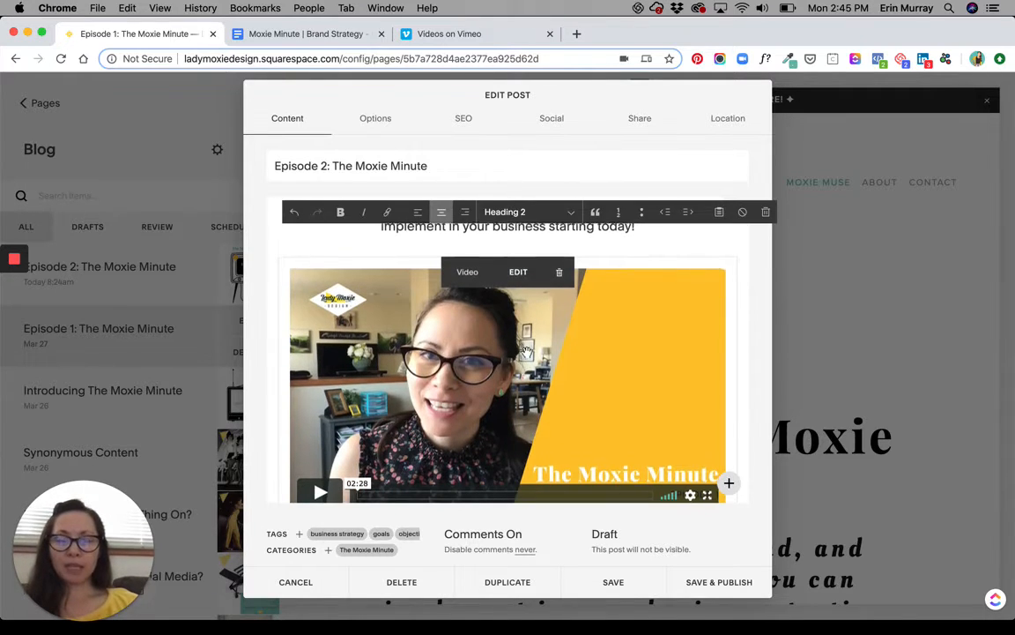
scroll(526, 353, down, 3)
scroll(527, 352, up, 4)
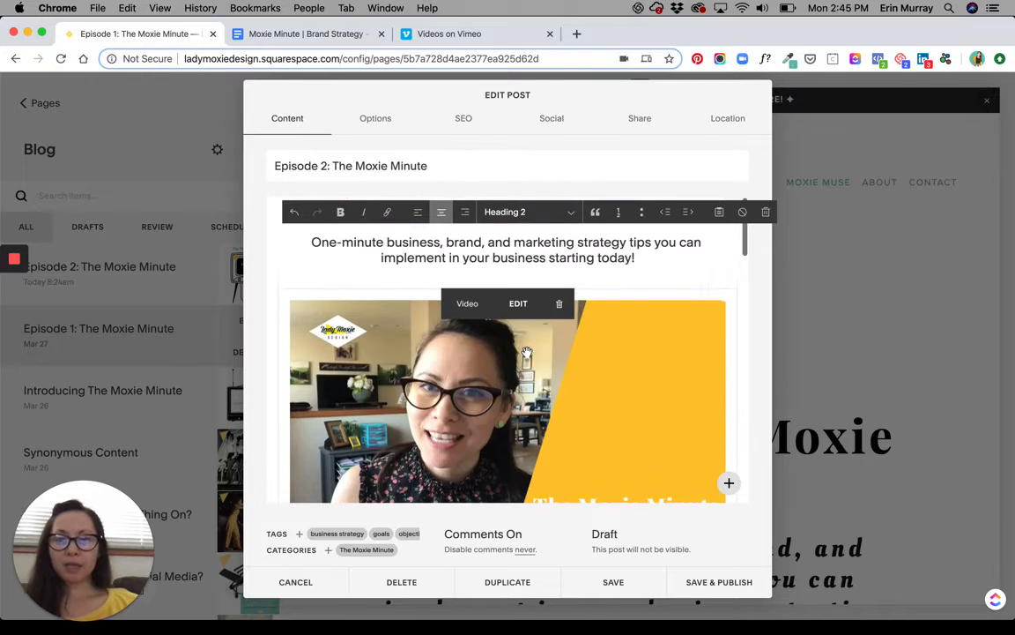
scroll(526, 353, down, 5)
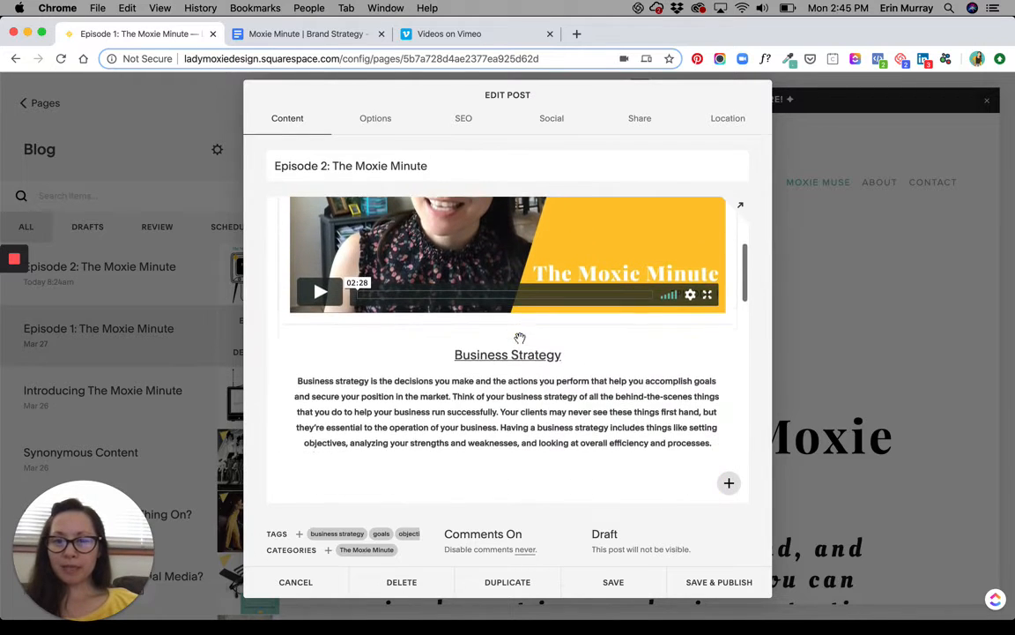
scroll(520, 337, down, 2)
click(494, 336)
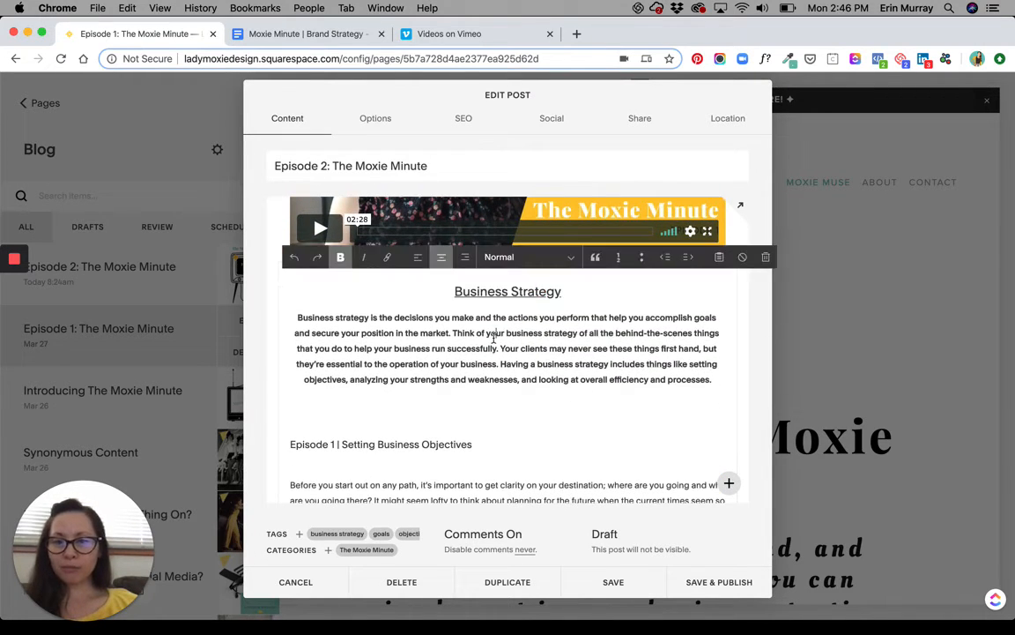
drag(293, 313, 642, 392)
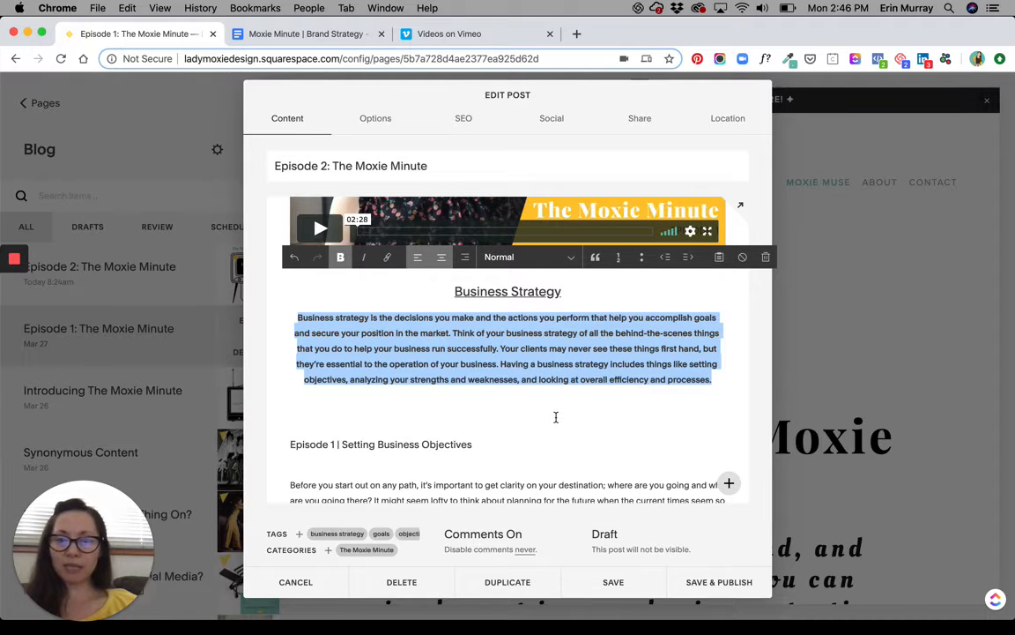
click(526, 385)
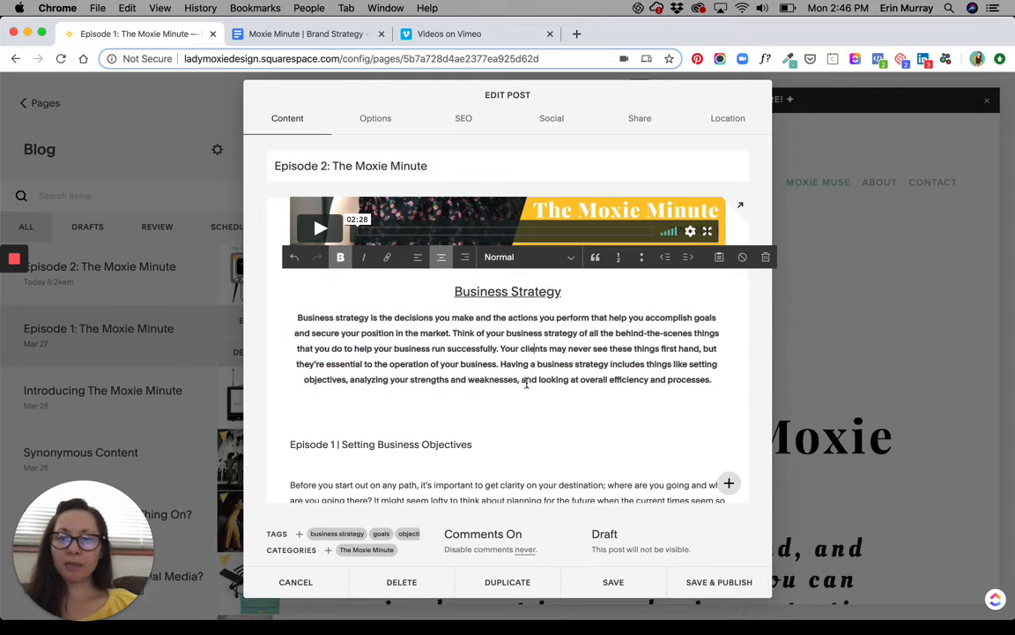
scroll(526, 386, up, 5)
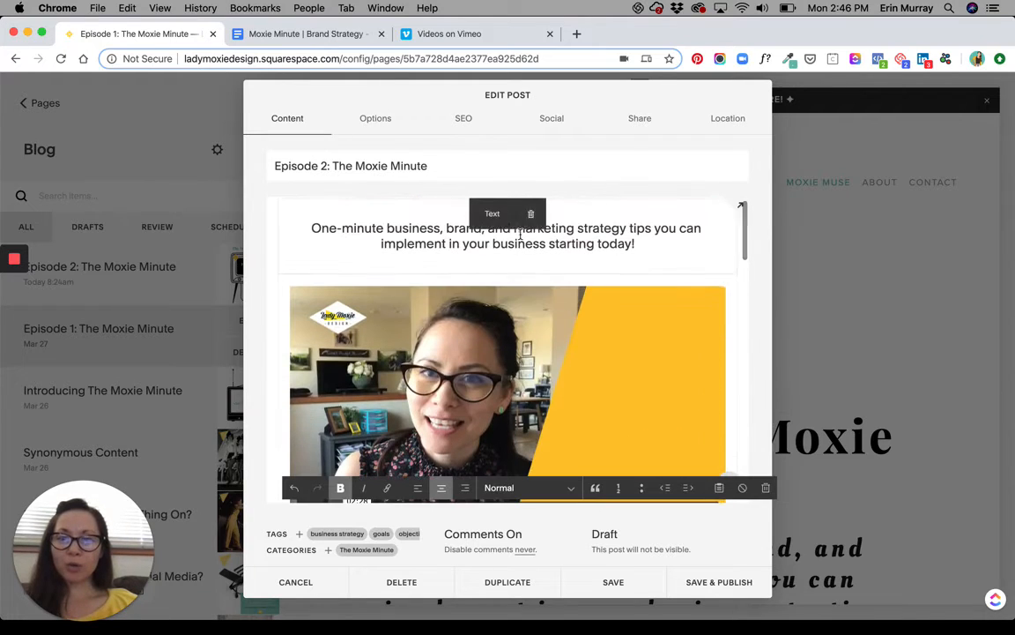
click(468, 213)
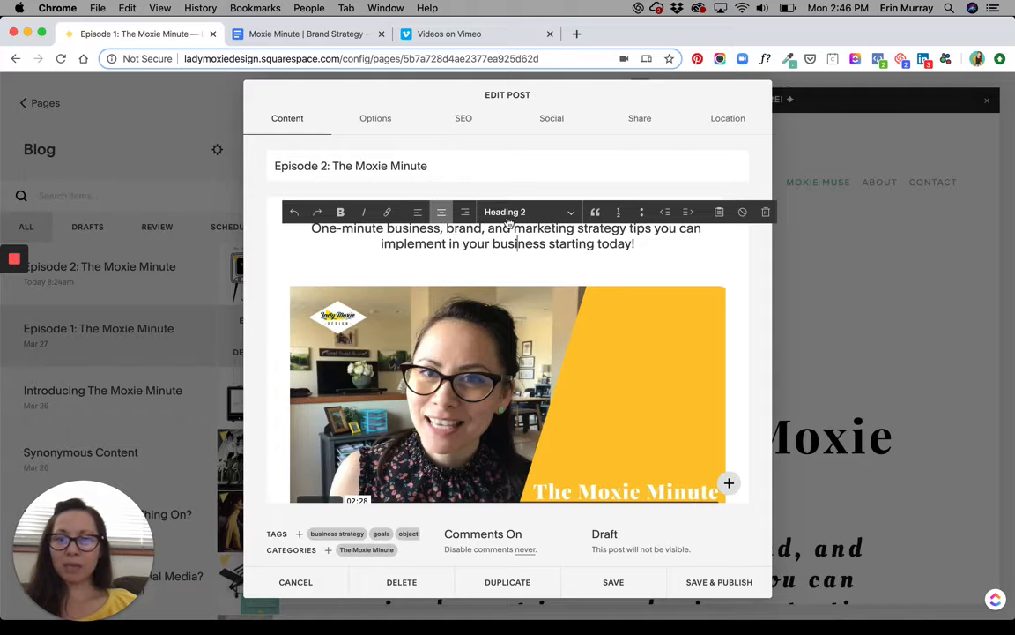
scroll(358, 257, down, 1)
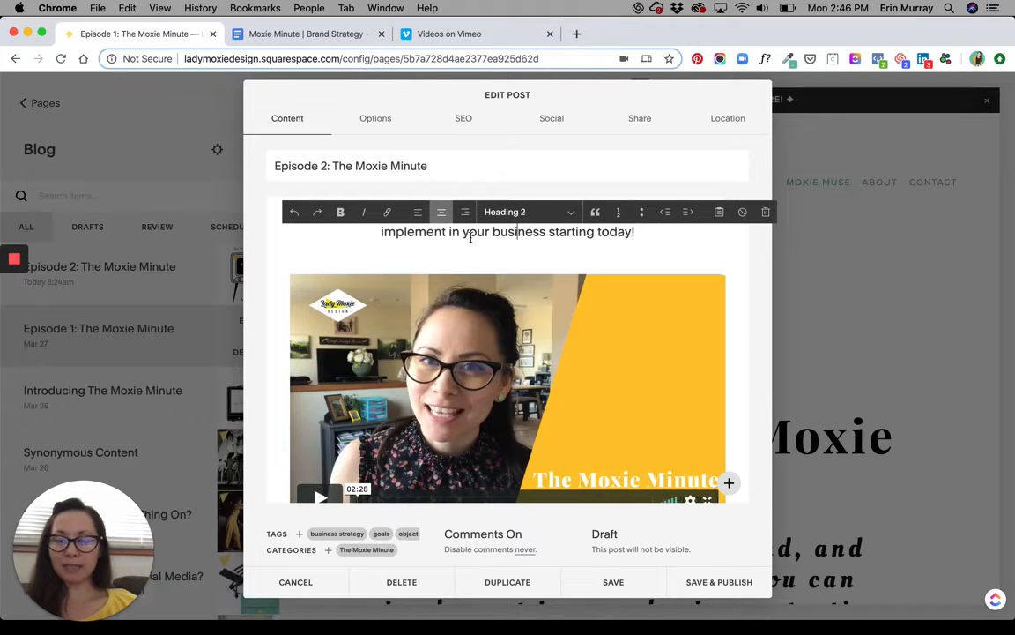
scroll(469, 239, down, 5)
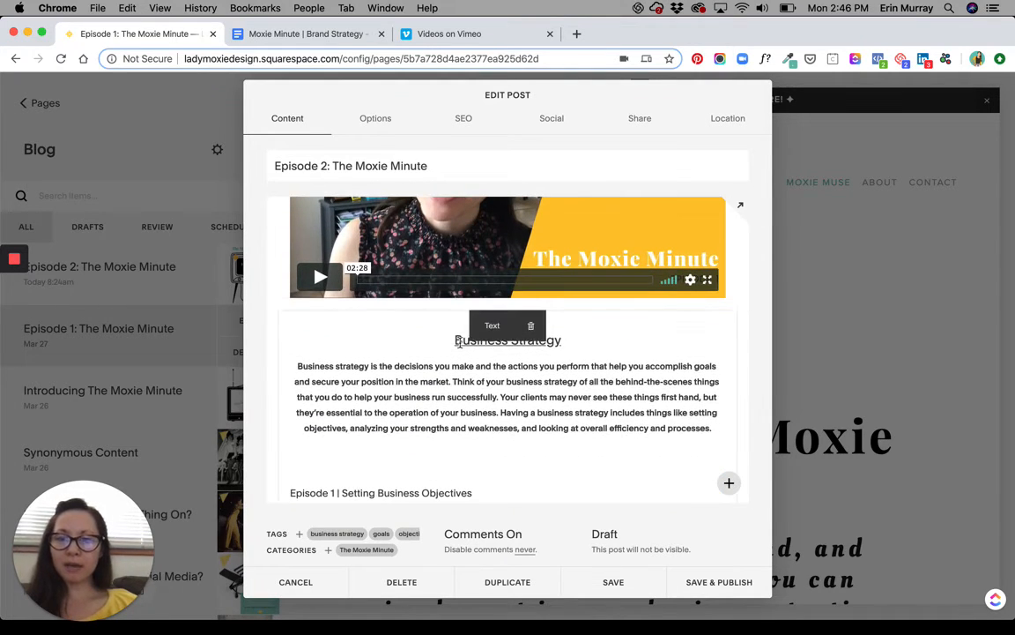
click(458, 342)
scroll(480, 379, down, 5)
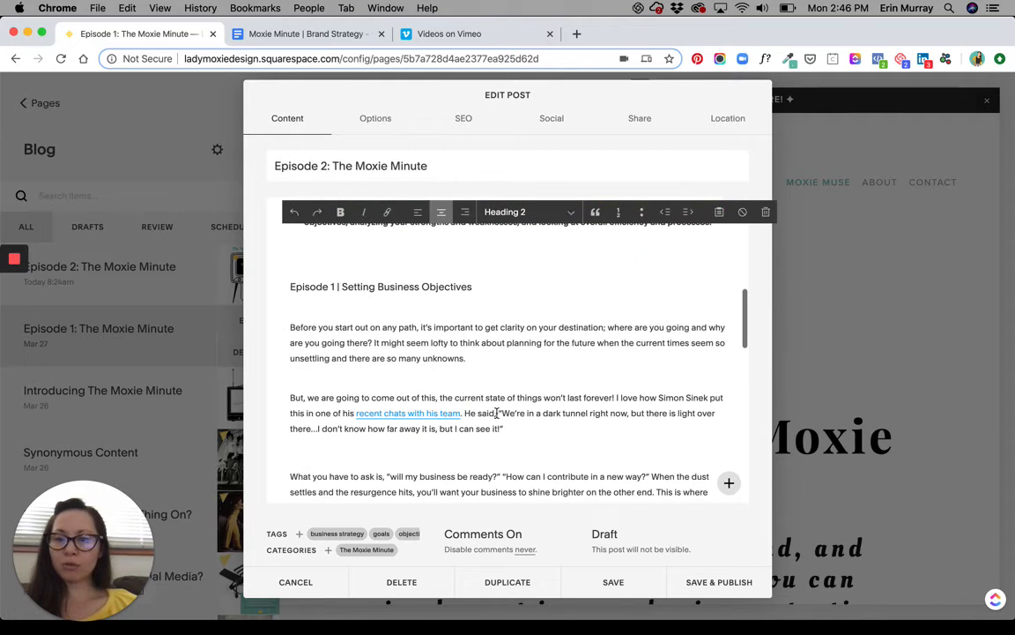
scroll(492, 407, up, 2)
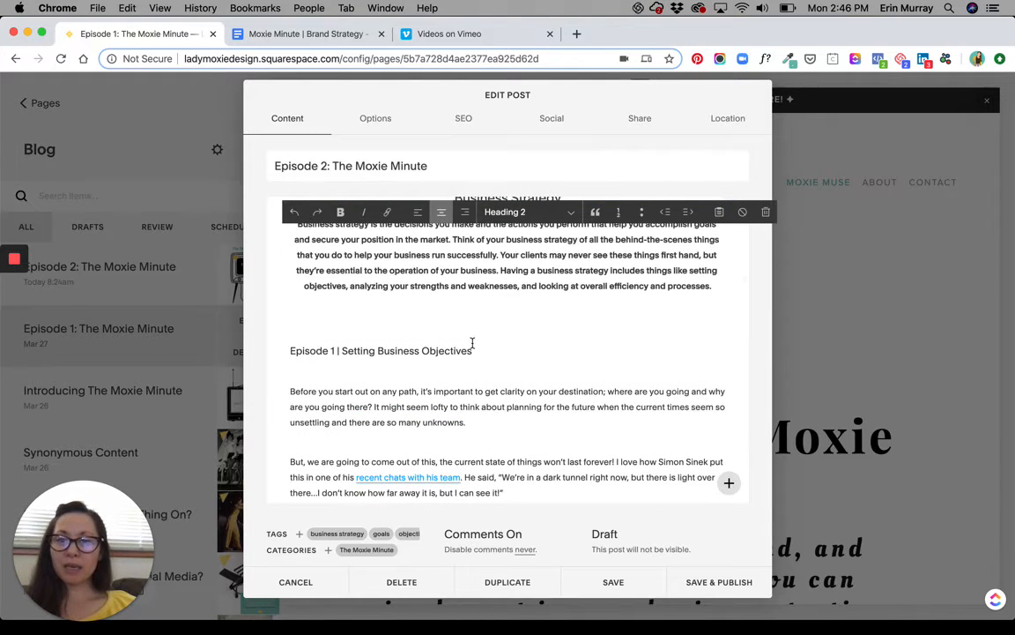
Switch to the "Moxie Minute | Brand Strategy" Google Docs document and copy the bold Brand Strategy paragraph.
click(308, 35)
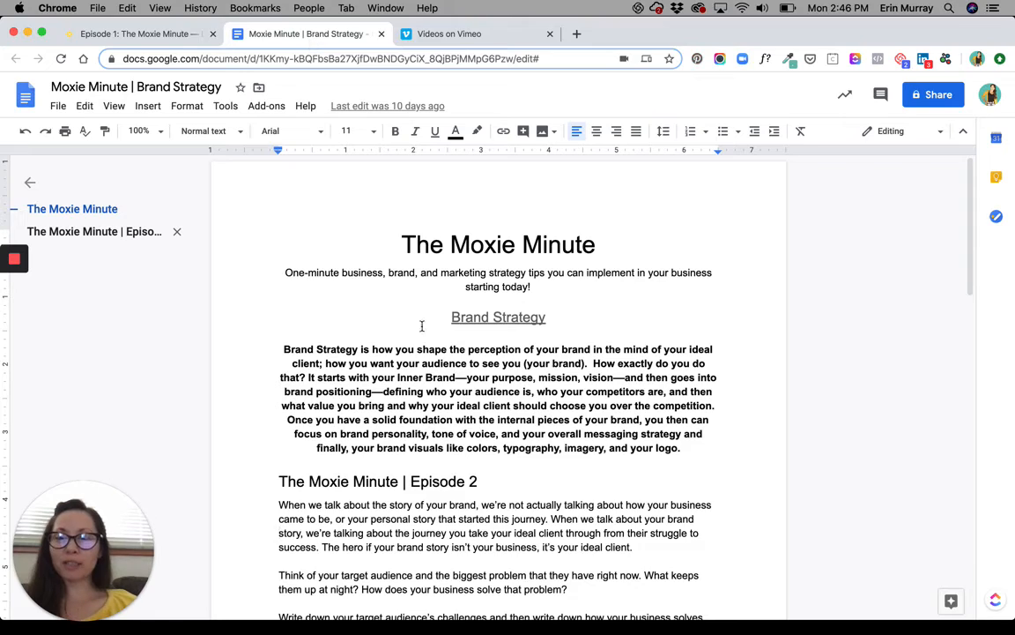
scroll(432, 348, down, 5)
scroll(434, 353, up, 4)
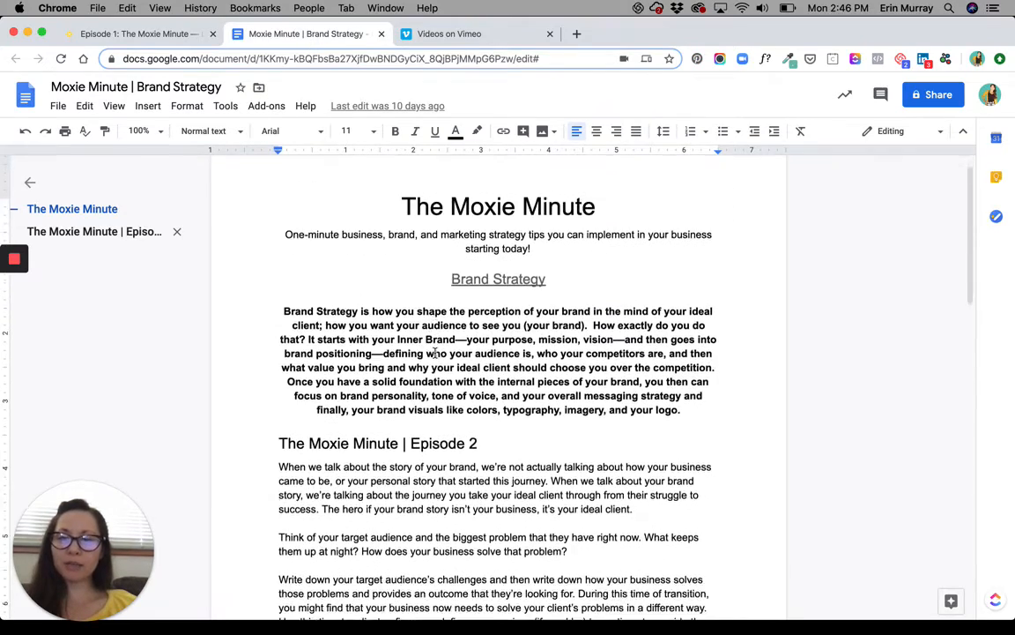
drag(284, 307, 721, 399)
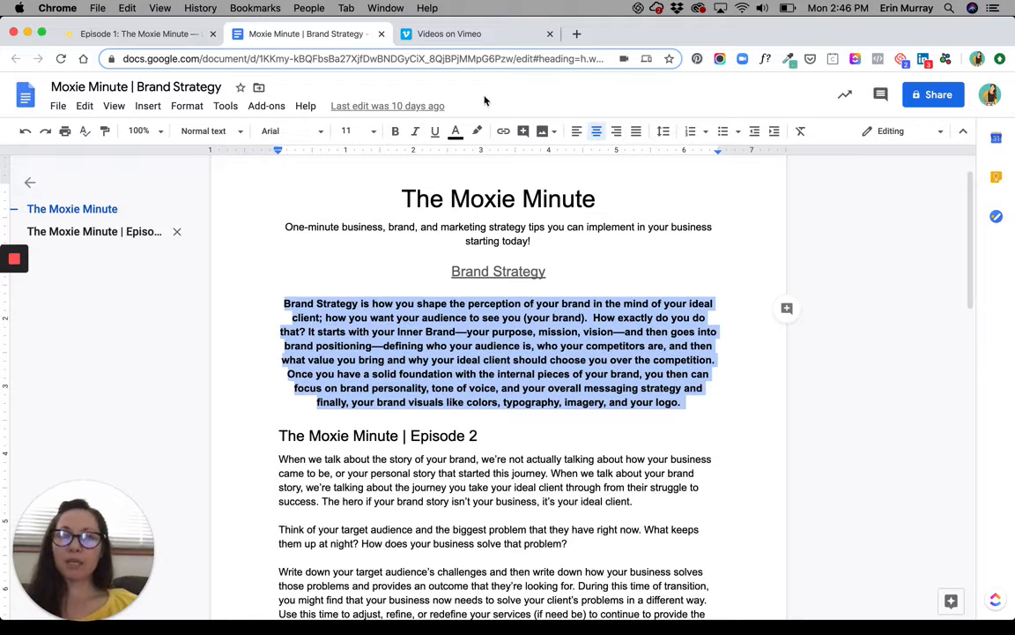
Return to the Squarespace post and replace the bold paragraph under the Business Strategy heading with the copied Brand Strategy paragraph.
click(145, 33)
scroll(462, 317, up, 2)
click(435, 295)
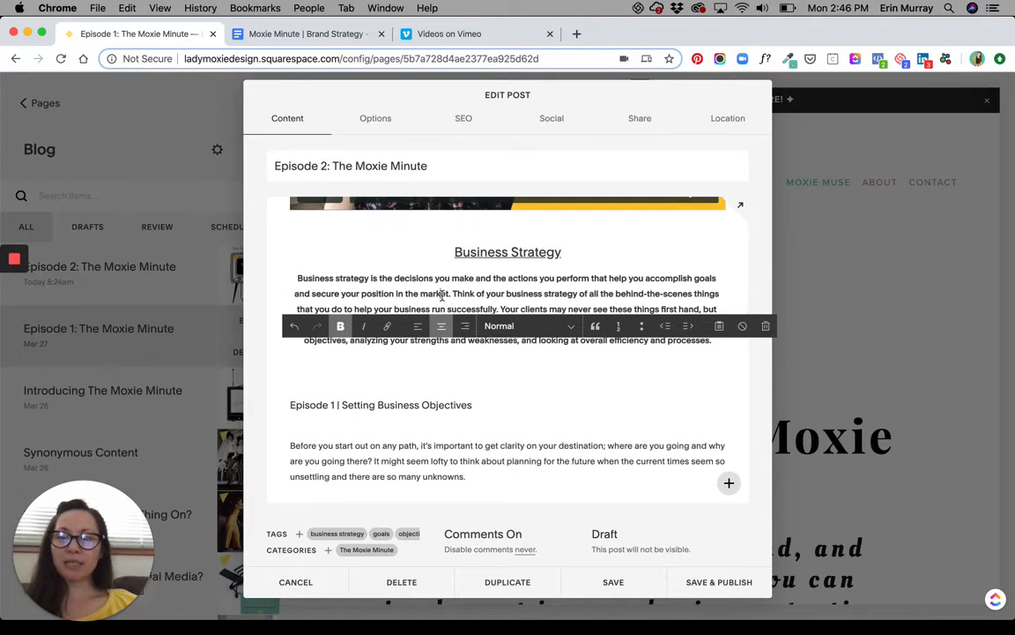
triple_click(432, 295)
key(cmd+v)
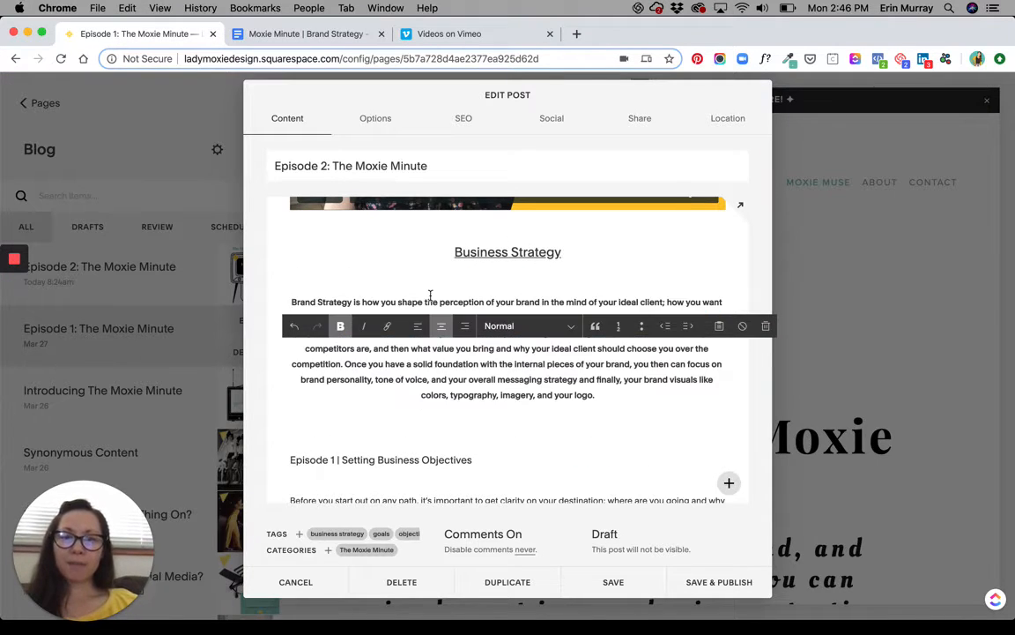
click(407, 367)
Remove the business strategy, goals and objectives tags from the duplicated post.
scroll(408, 366, down, 1)
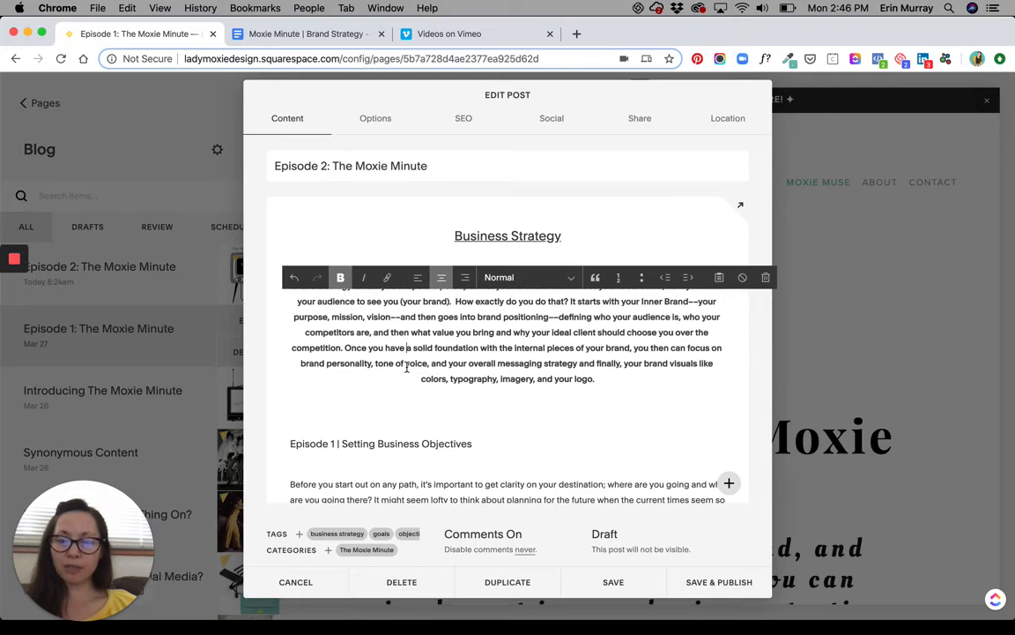
scroll(408, 367, down, 4)
scroll(407, 368, down, 10)
click(405, 362)
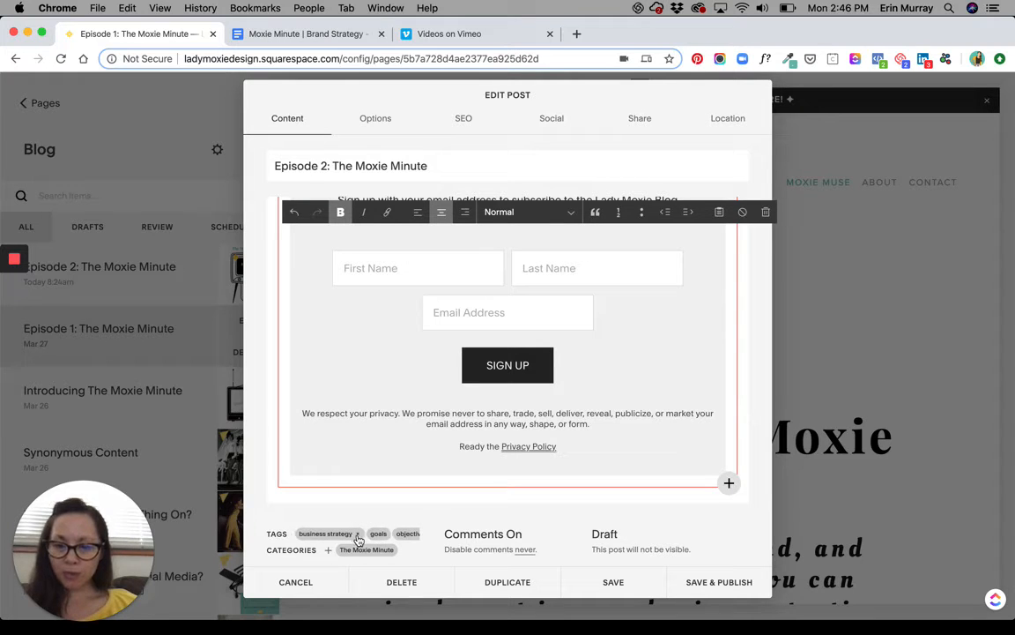
click(358, 535)
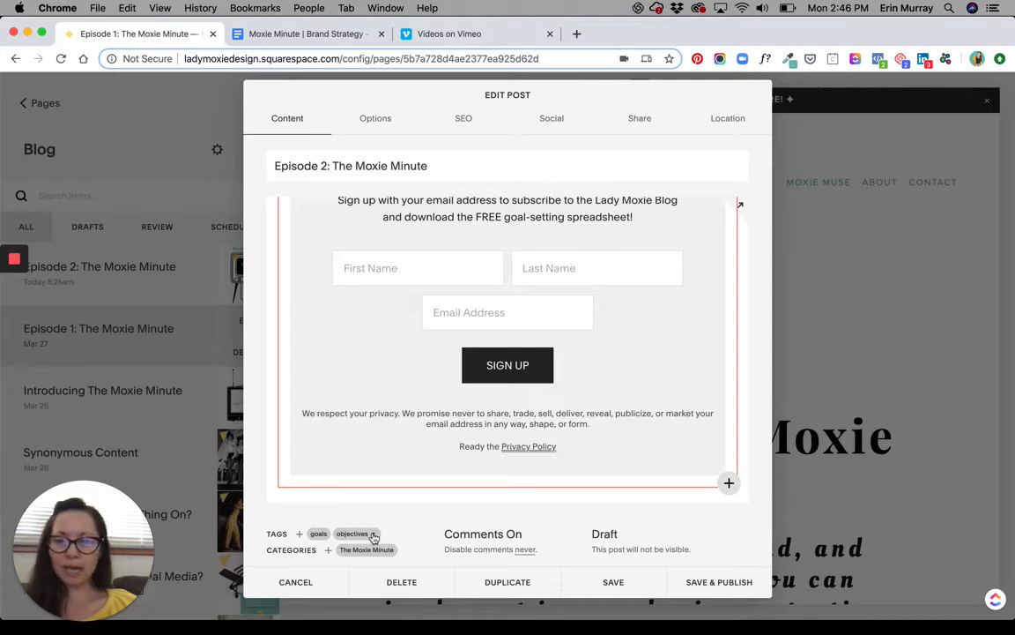
click(372, 535)
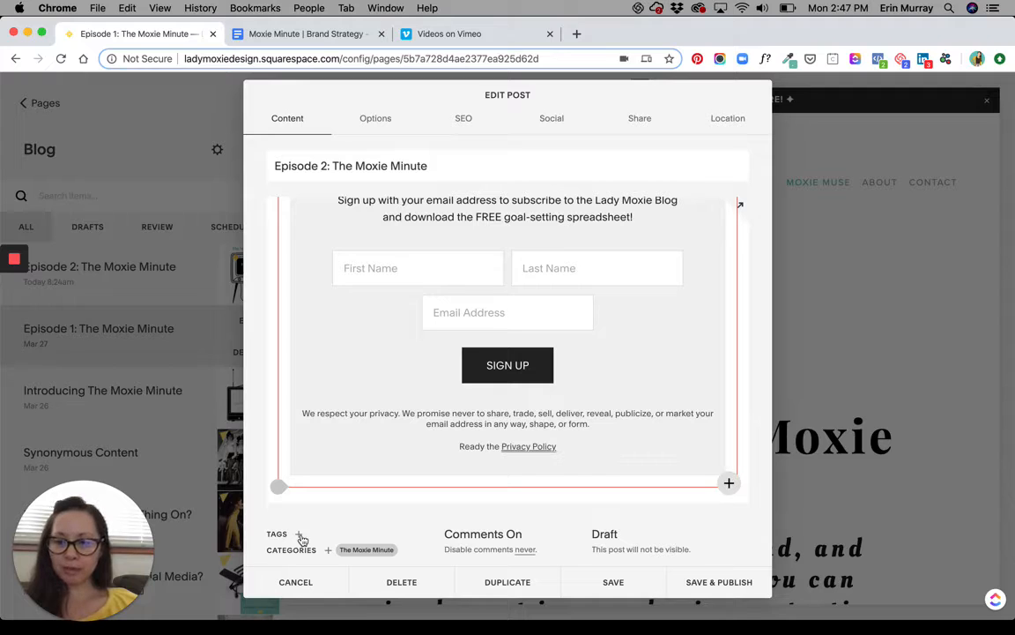
View the post's tag entry field and the setting for when comments are disabled.
click(301, 535)
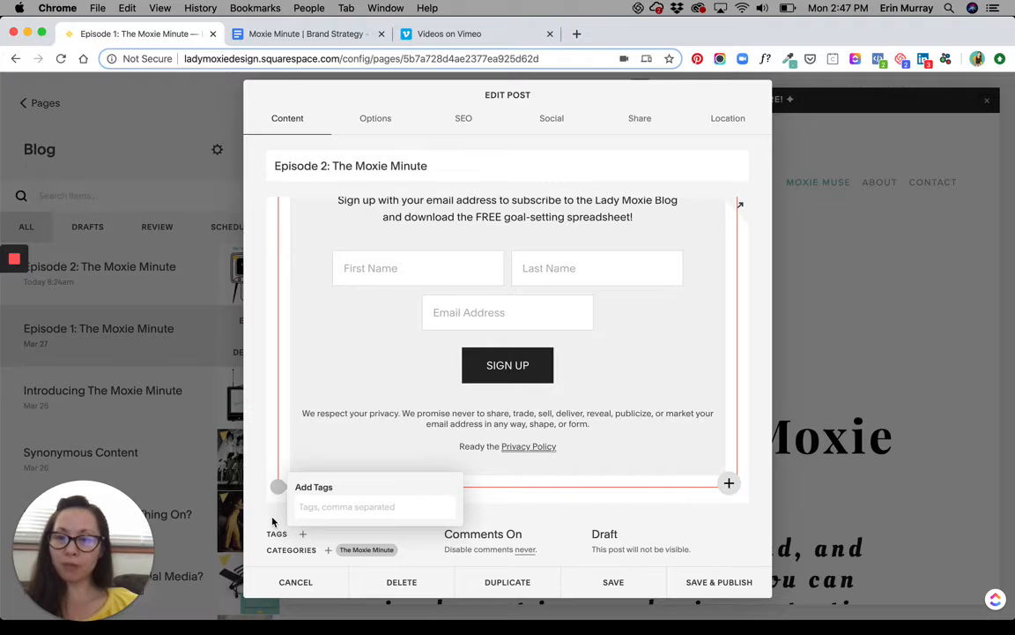
click(272, 522)
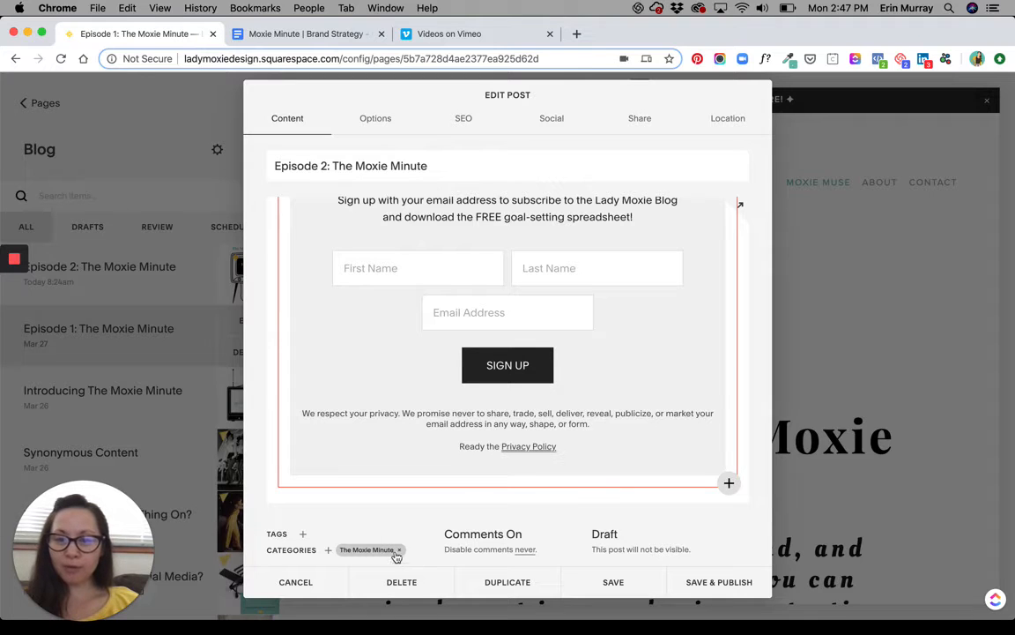
click(515, 550)
click(513, 479)
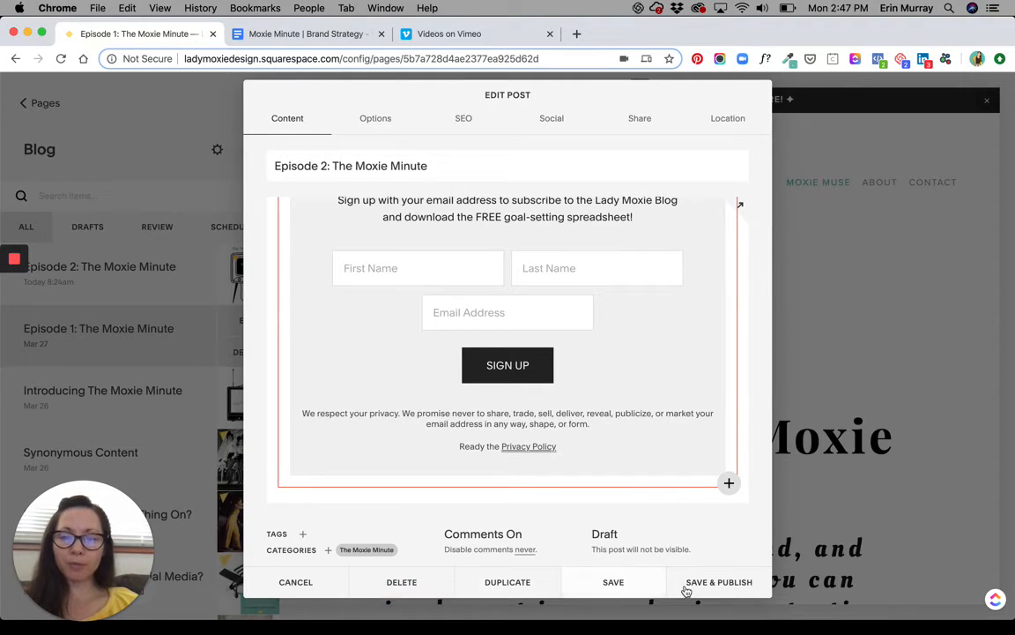
Replace the post's thumbnail image with Brand Strategy Thumbnail_E2.png from the Episode 2 folder.
scroll(528, 317, up, 2)
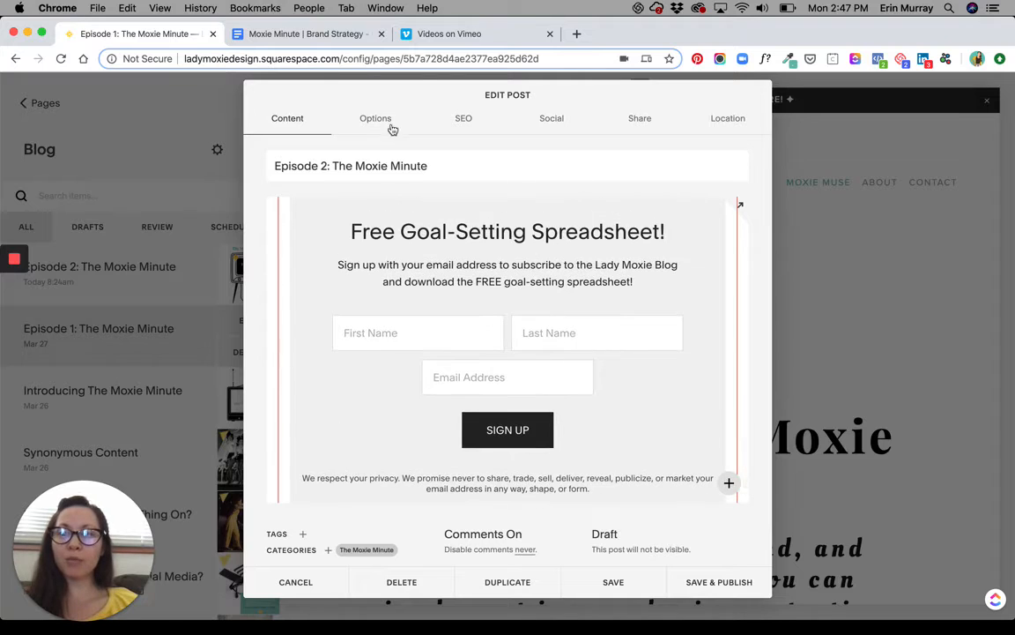
click(383, 119)
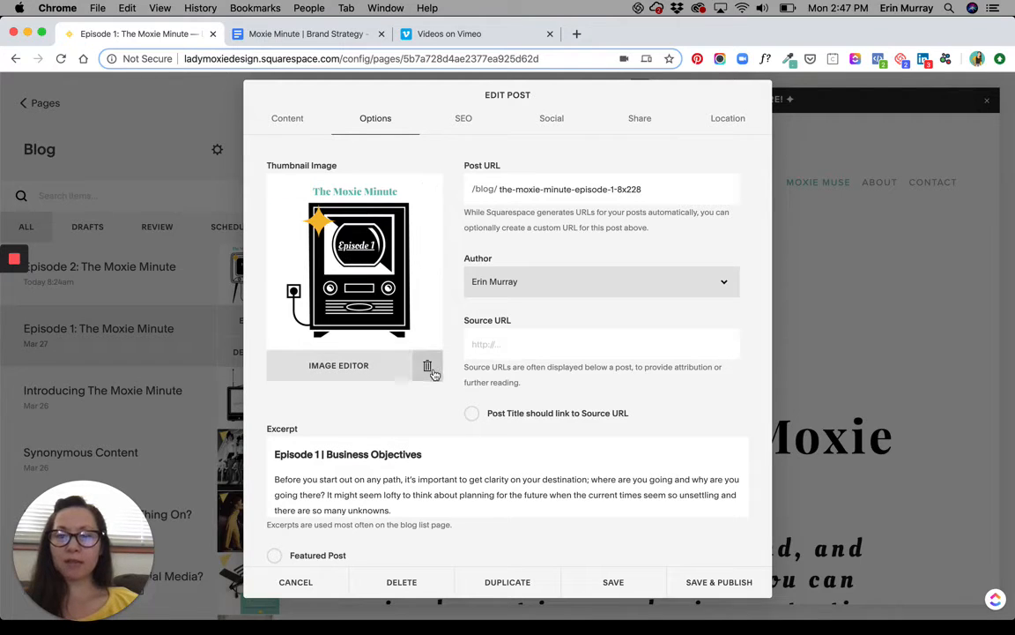
click(428, 369)
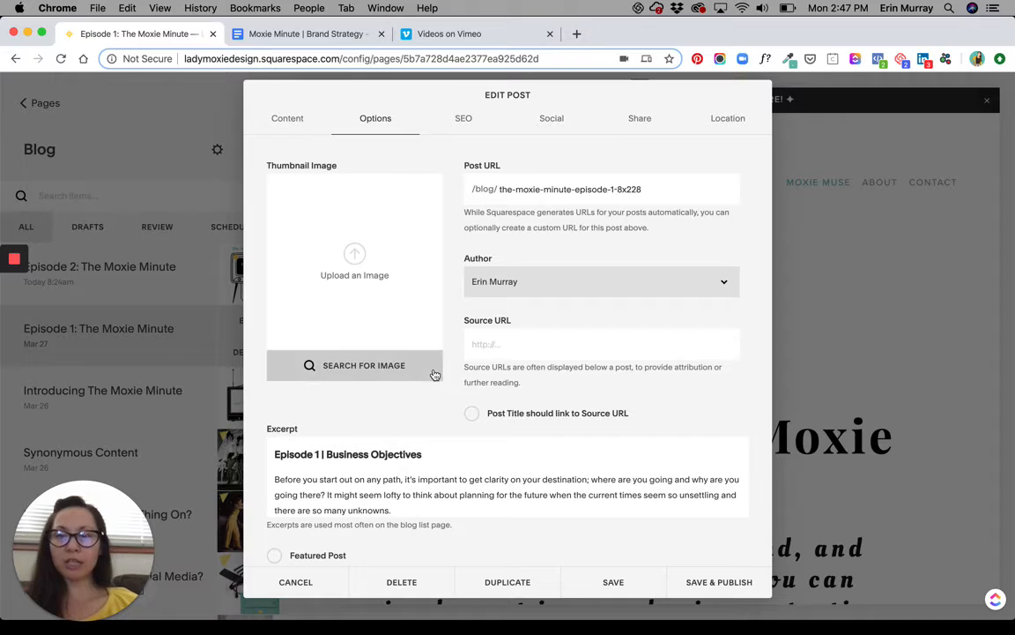
click(350, 257)
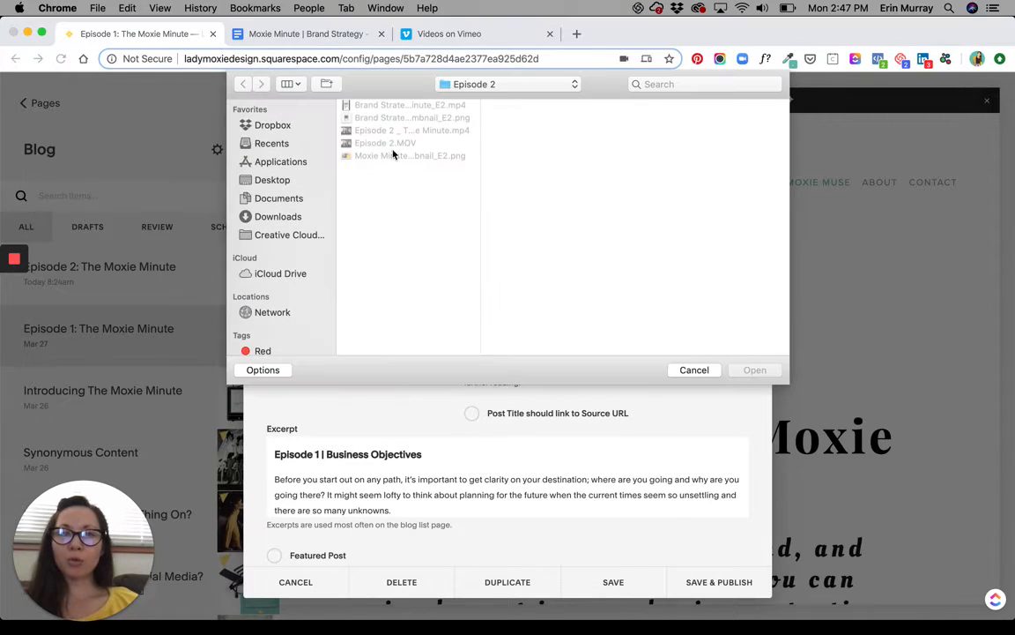
click(404, 117)
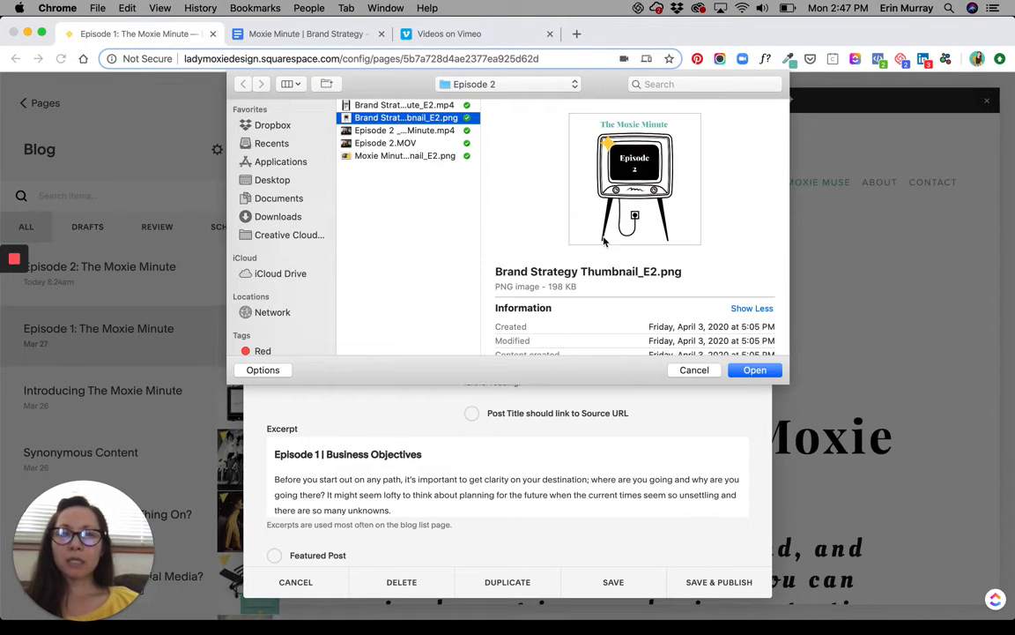
click(753, 371)
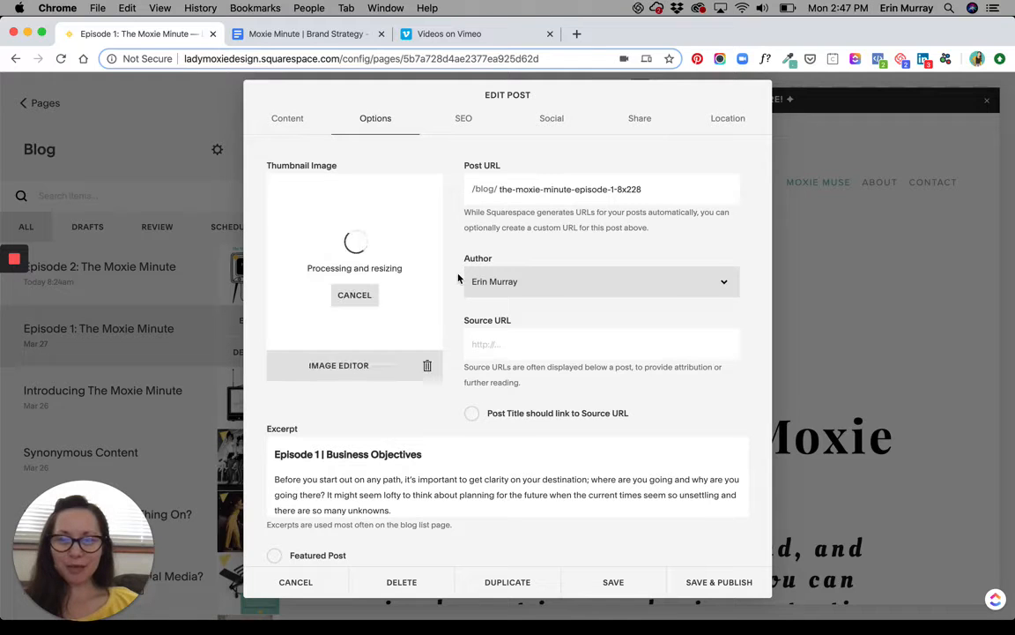
Examine the post's excerpt, main content and uploaded thumbnail image.
scroll(448, 418, down, 1)
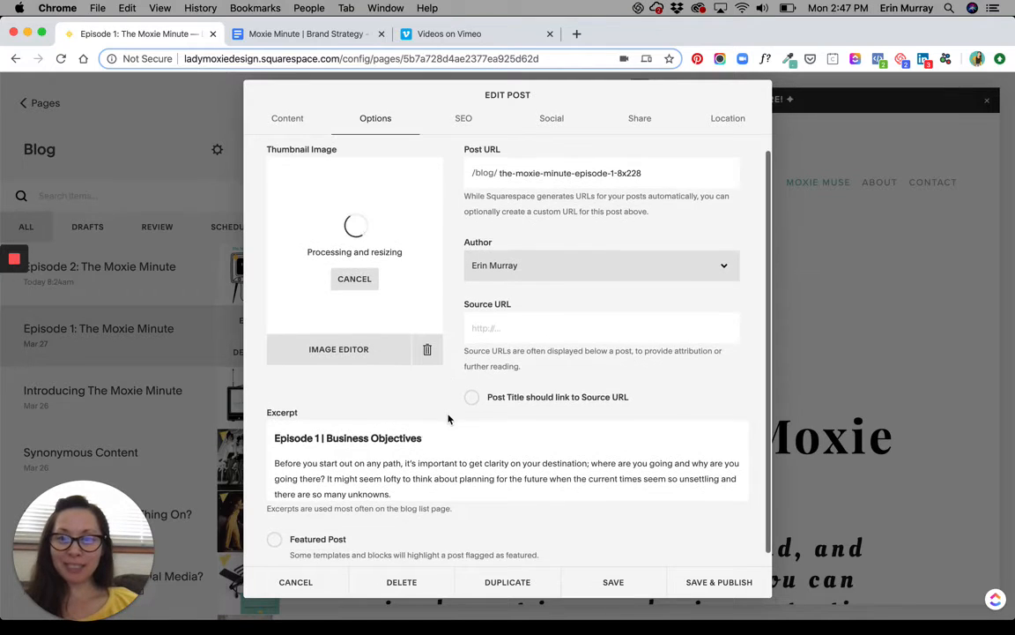
scroll(448, 418, down, 1)
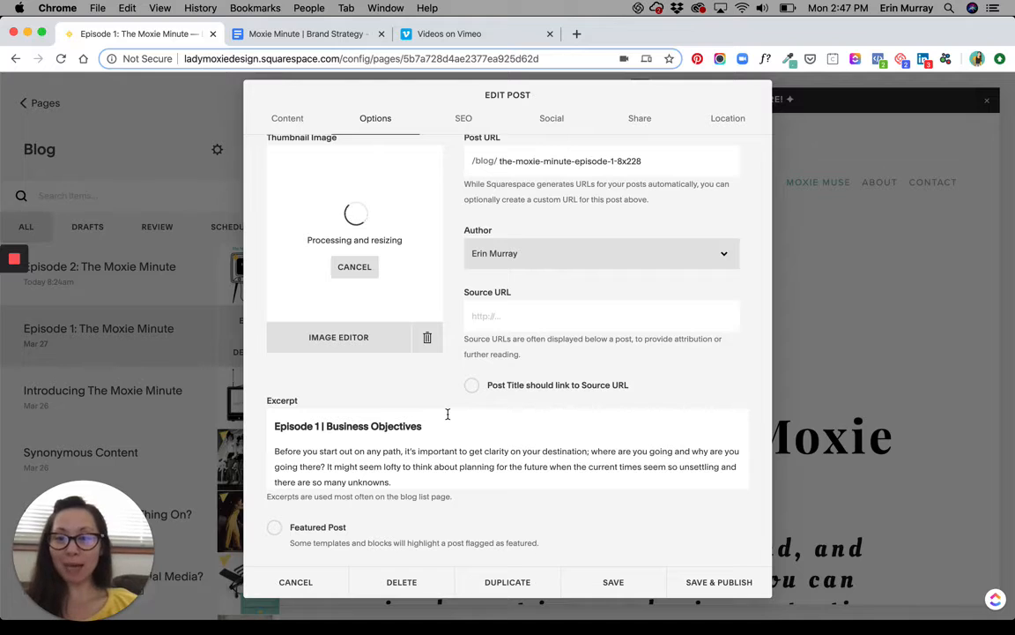
scroll(446, 427, down, 1)
scroll(446, 432, down, 3)
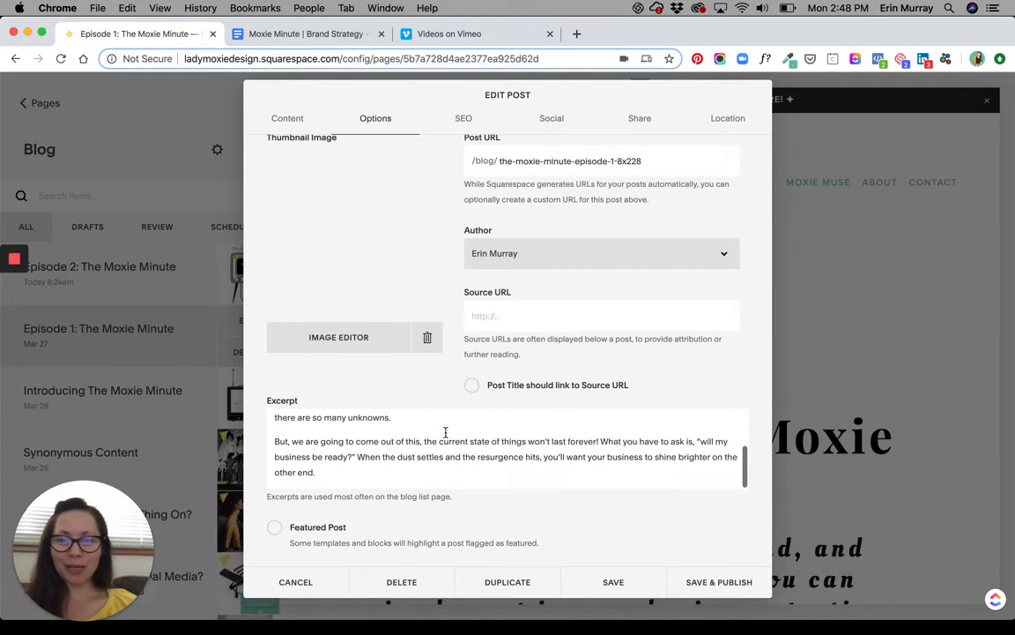
click(287, 118)
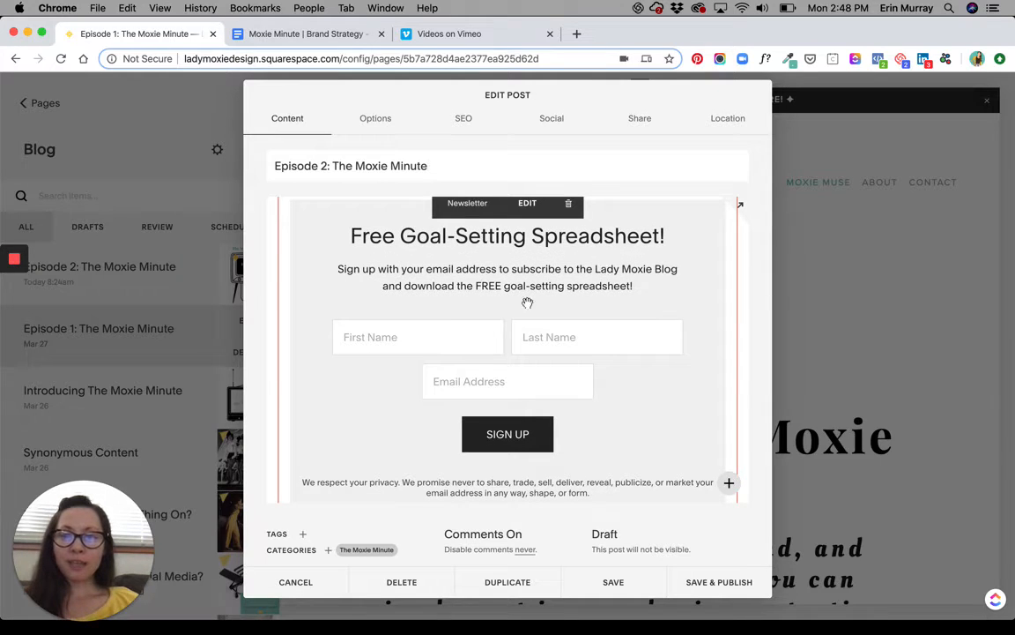
click(374, 120)
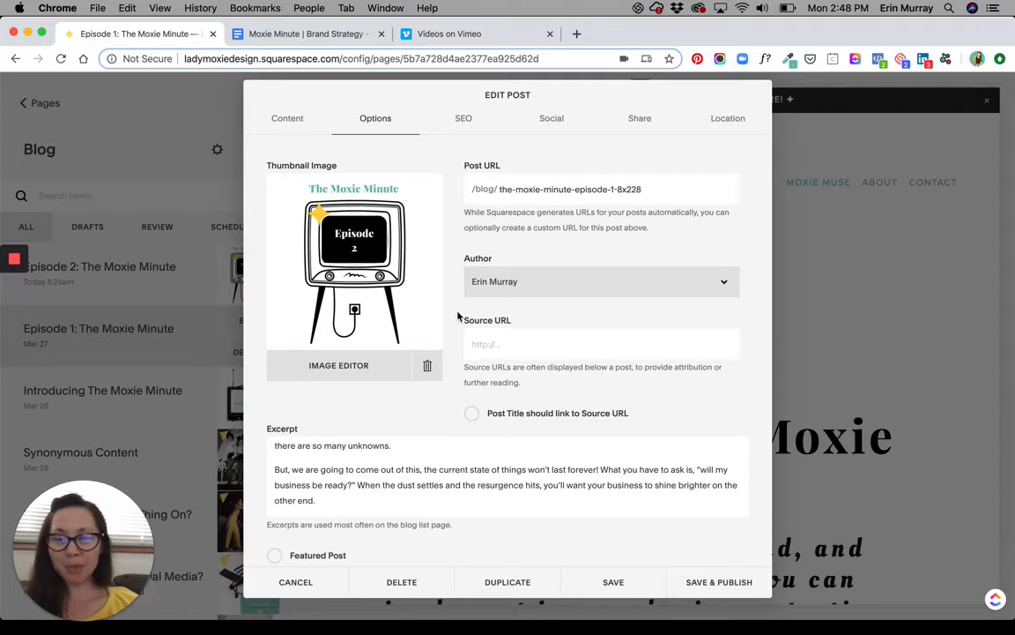
scroll(459, 328, down, 1)
scroll(460, 328, up, 1)
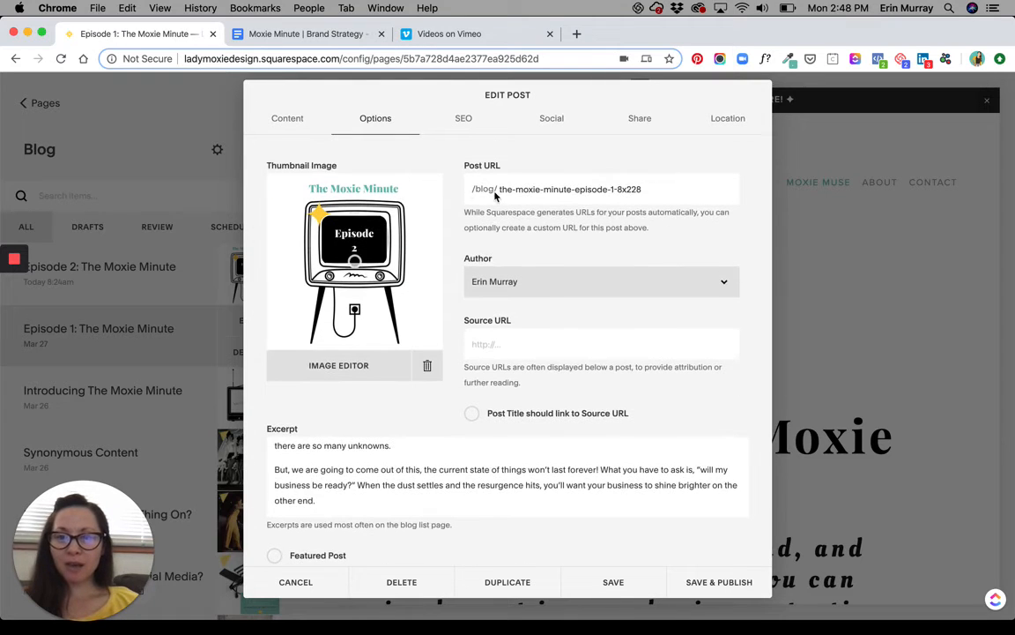
Set the post URL slug to the-moxie-minute-episode-2.
drag(500, 188, 667, 211)
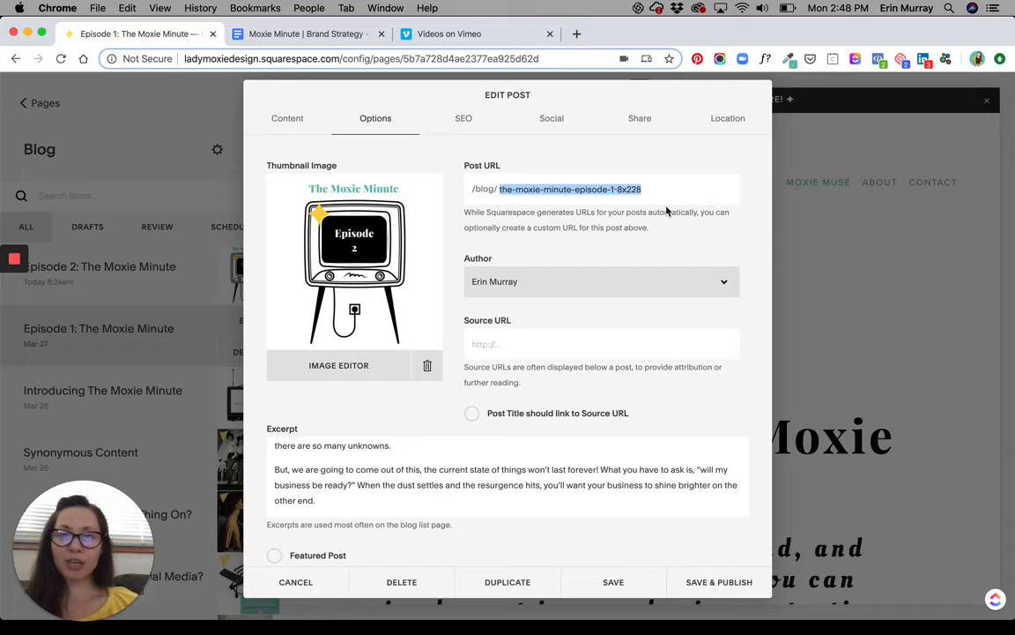
click(659, 192)
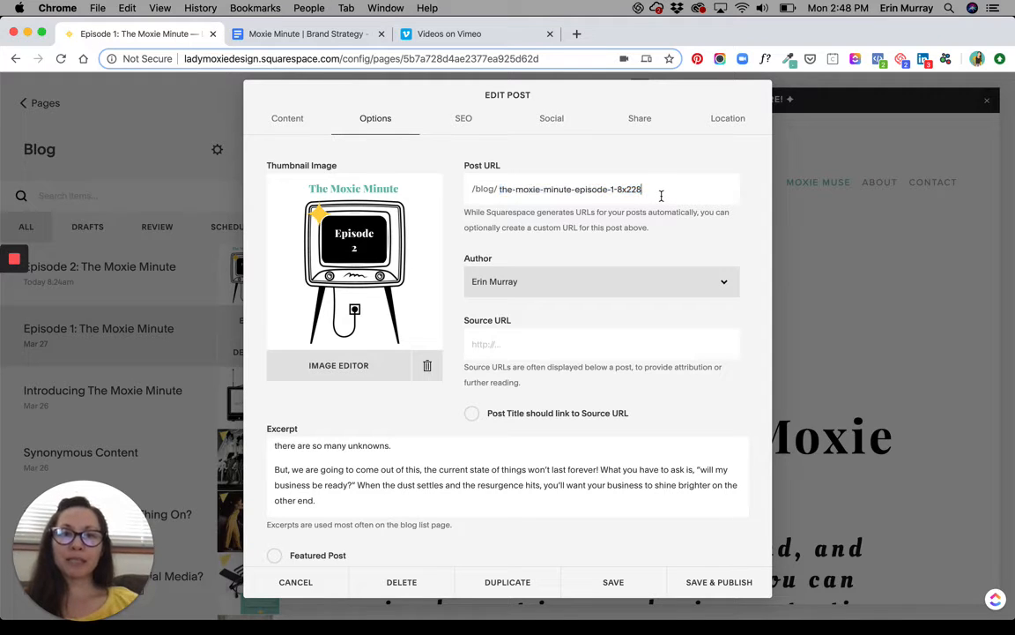
key(BackSpace)
key(BackSpace)
key(BackSpace)
key(BackSpace)
key(BackSpace)
text(2)
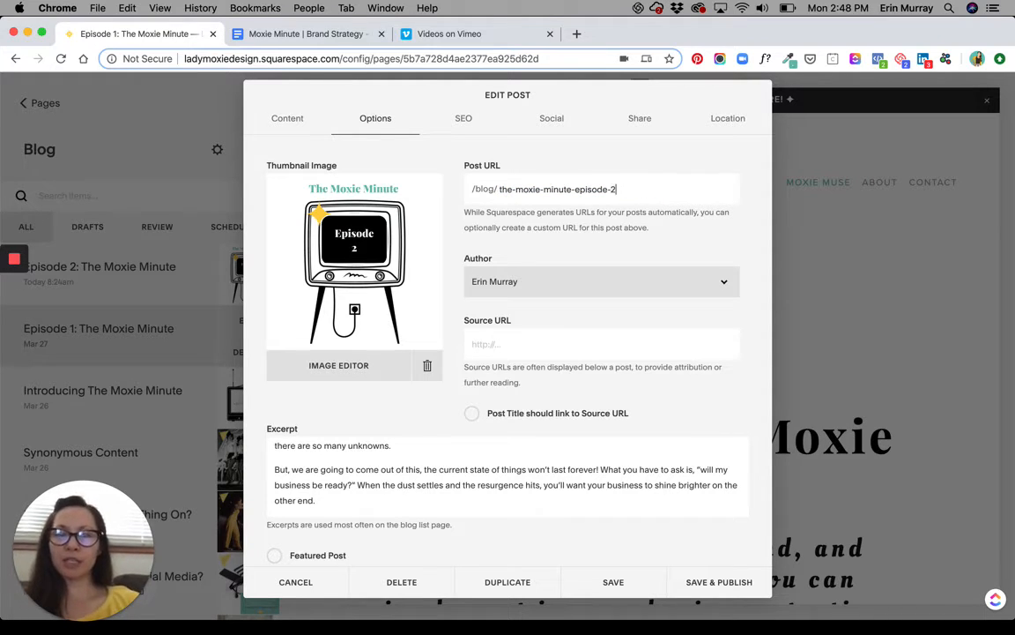
key(super+Left)
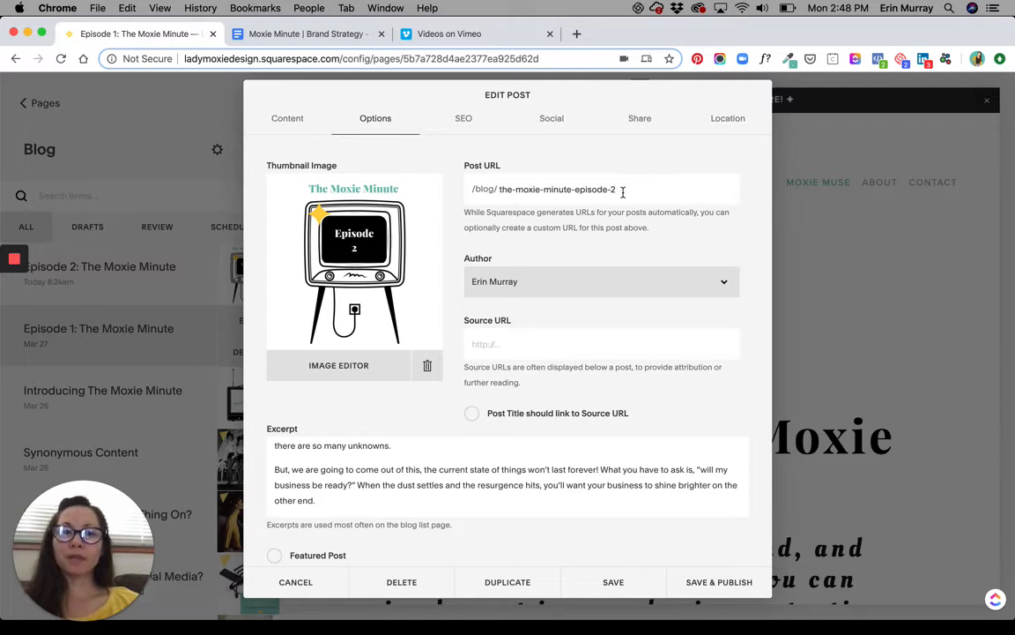
drag(619, 191, 495, 195)
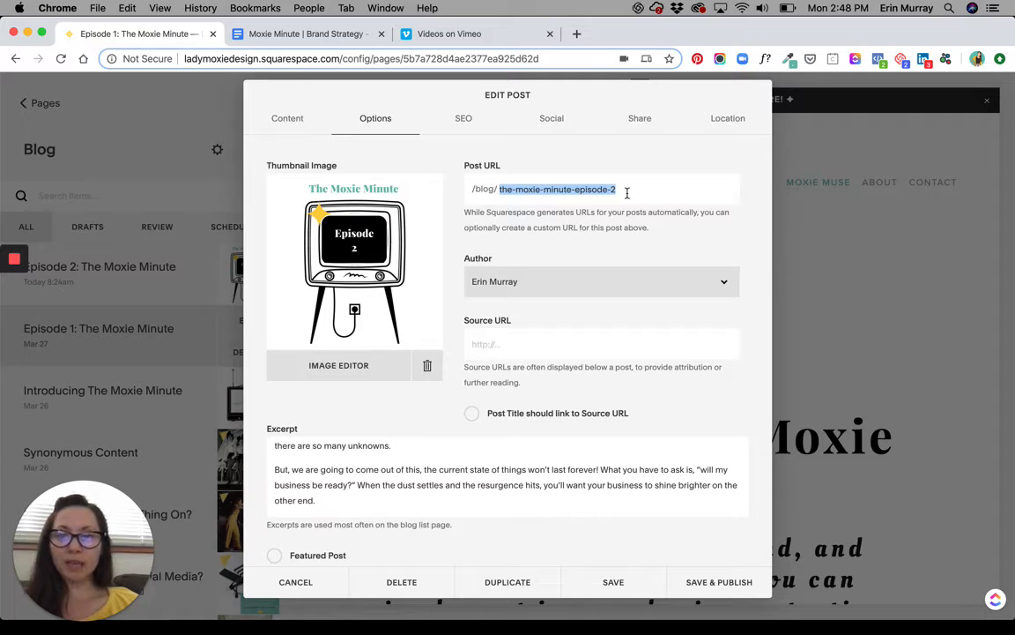
Open the post's excerpt for editing and look over its text about business objectives.
scroll(567, 335, down, 1)
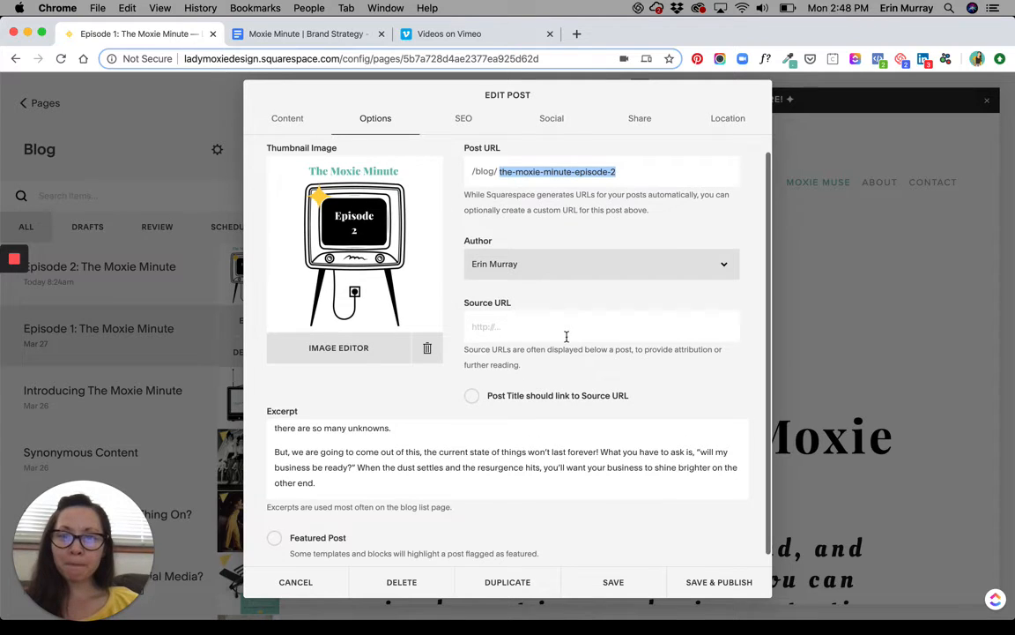
click(408, 451)
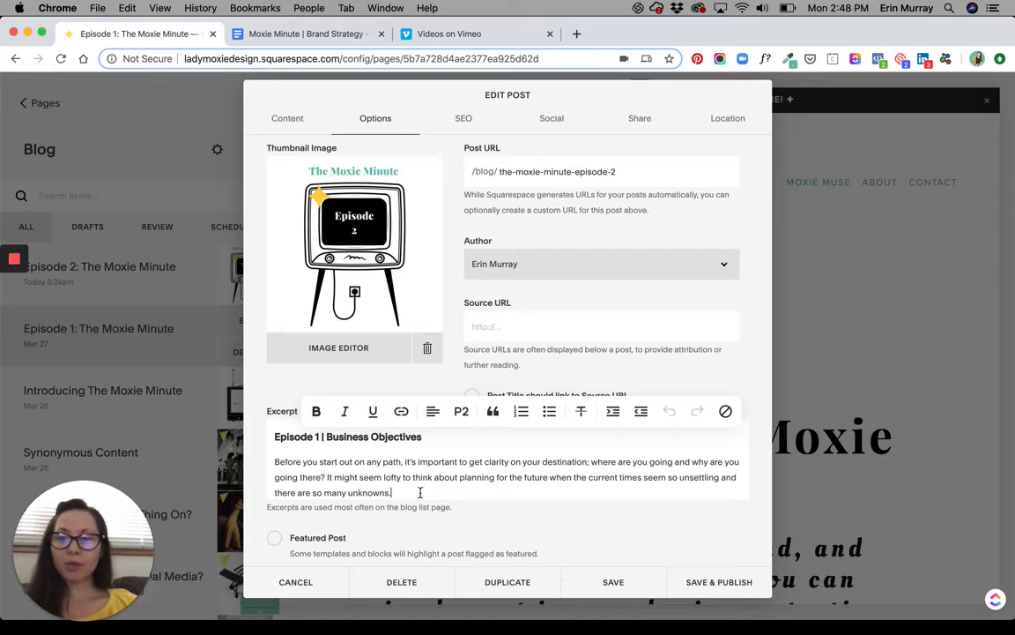
key(super+a)
click(450, 443)
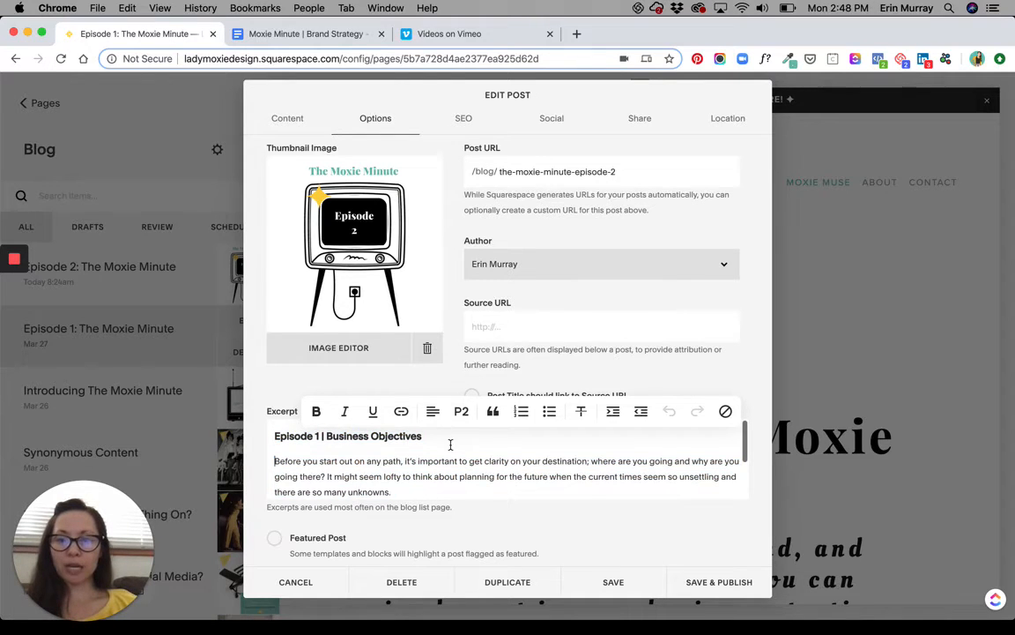
Set the post's SEO title to "New blog seo copy title".
click(458, 125)
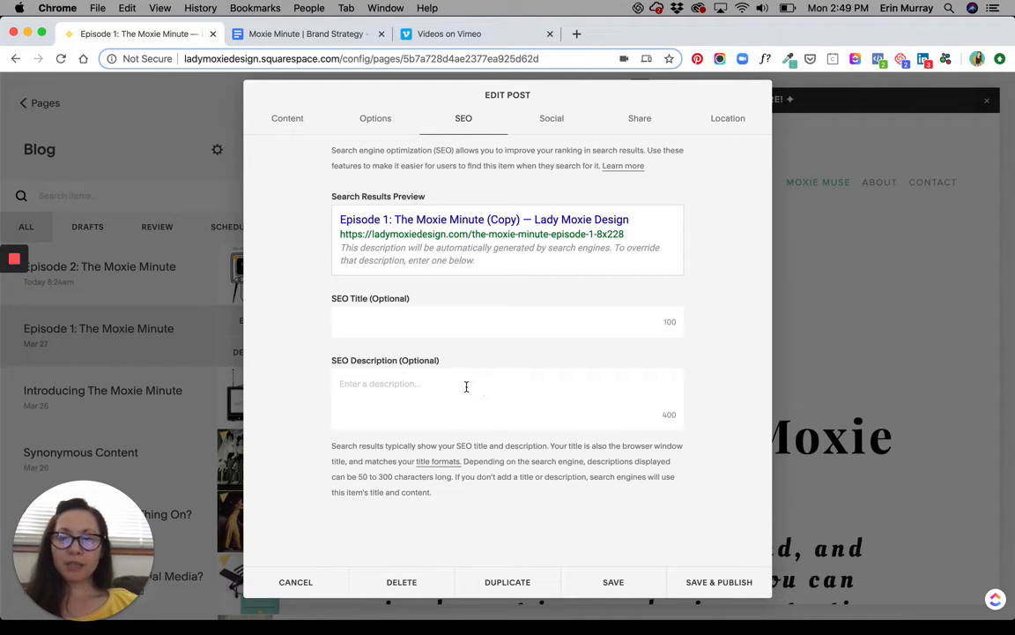
click(463, 385)
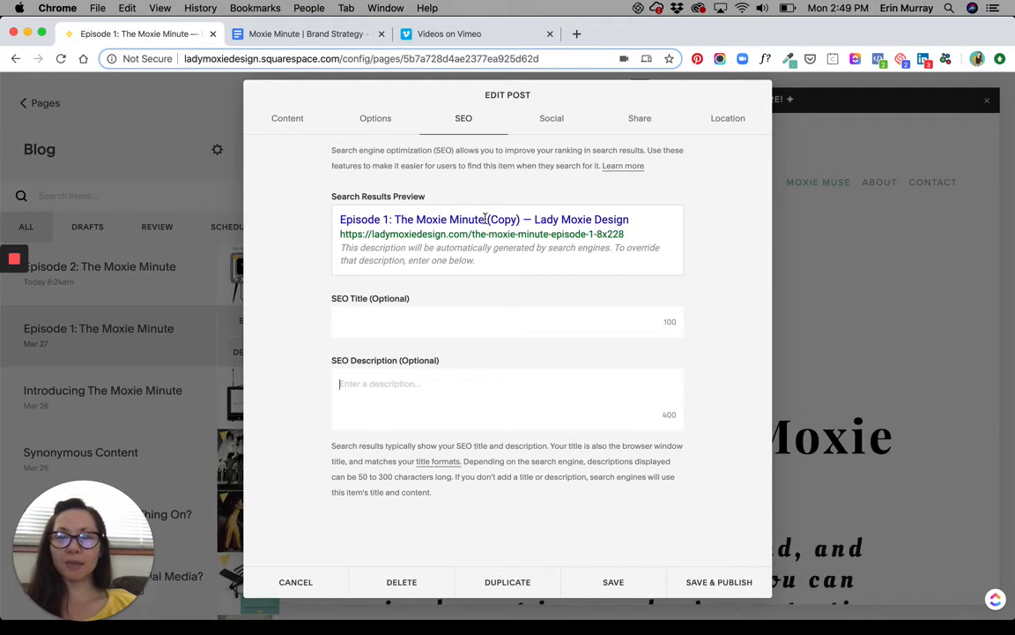
click(438, 313)
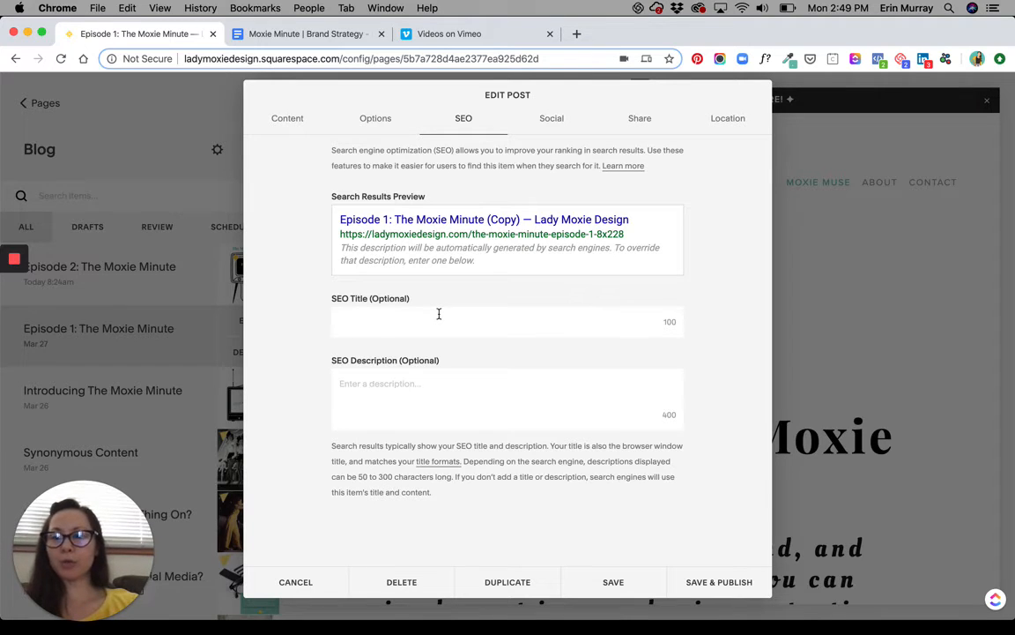
text(New blog)
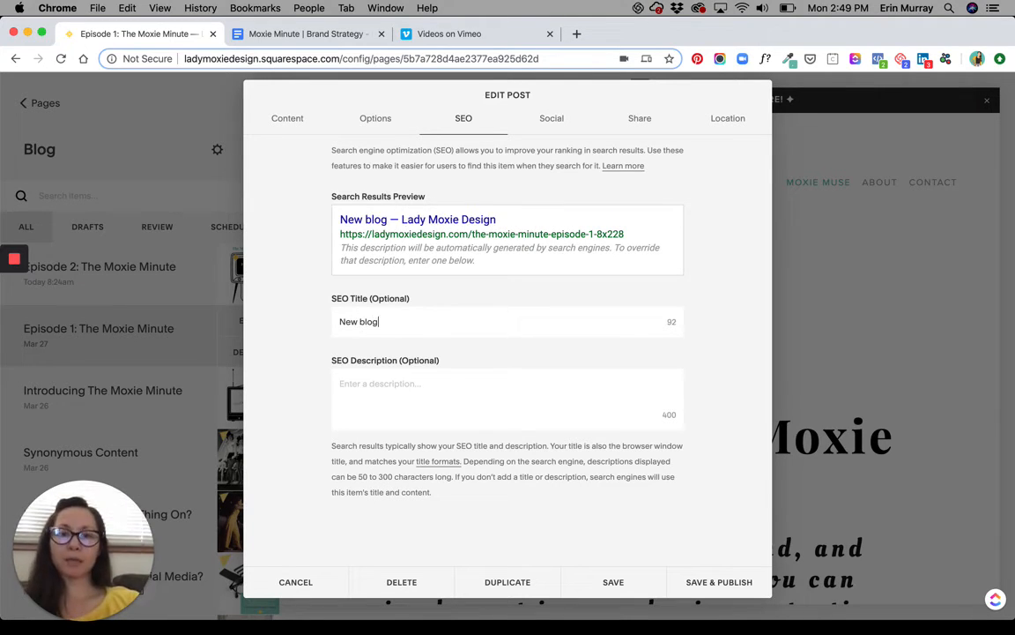
text( seo )
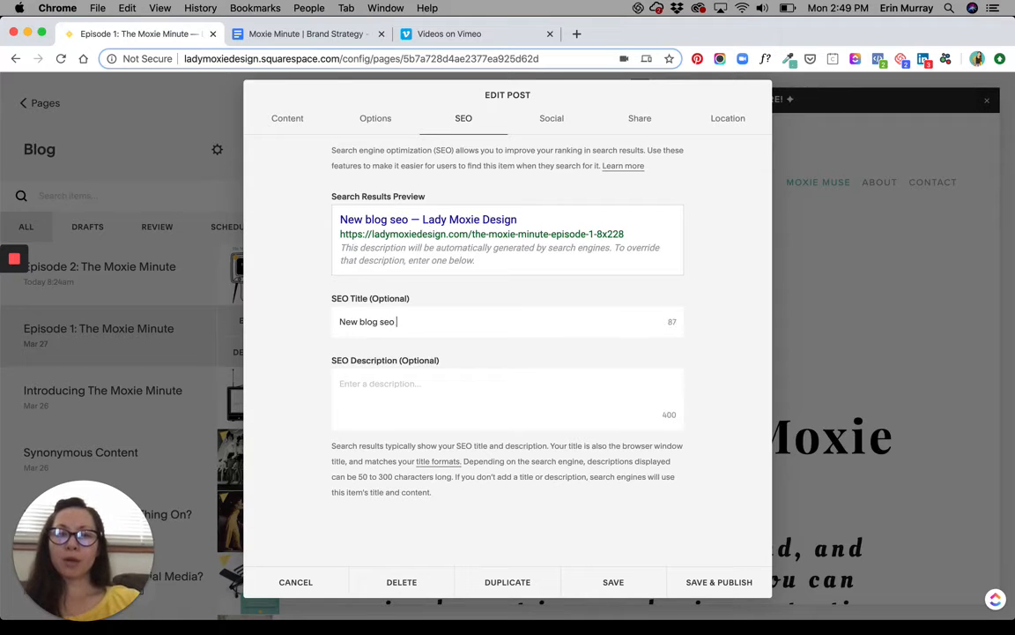
text(copy title)
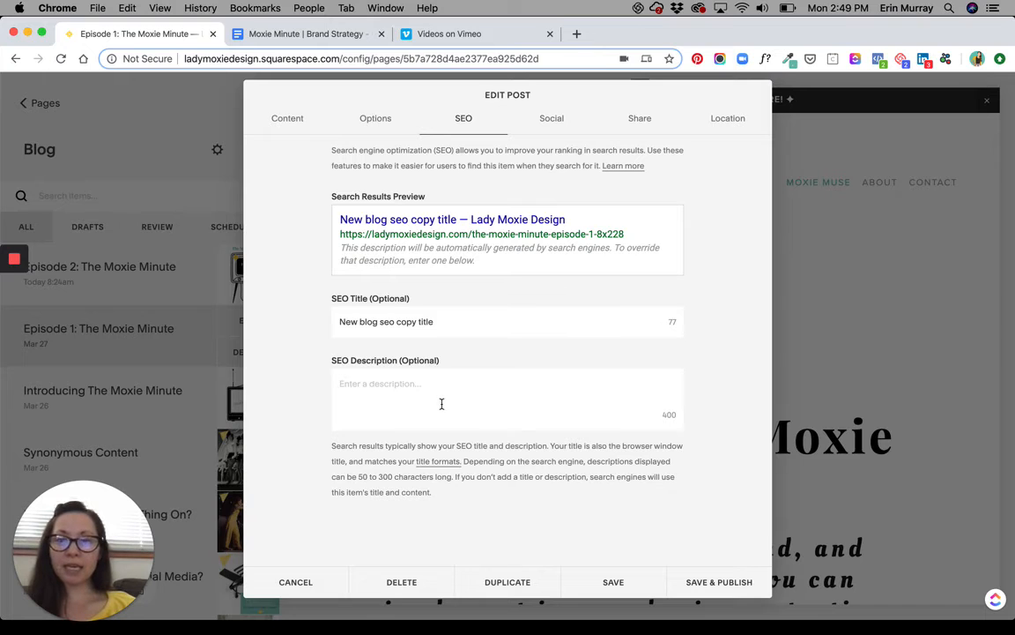
Upload Moxie Minute Video Thumbnail_E2.png as the post's alternate social sharing image.
click(555, 121)
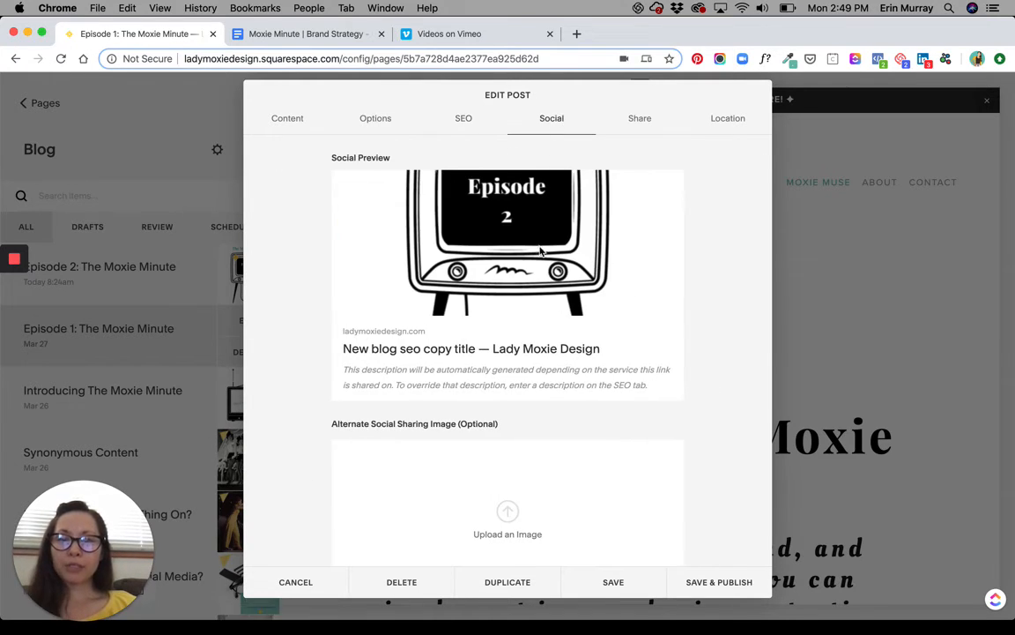
scroll(507, 500, down, 3)
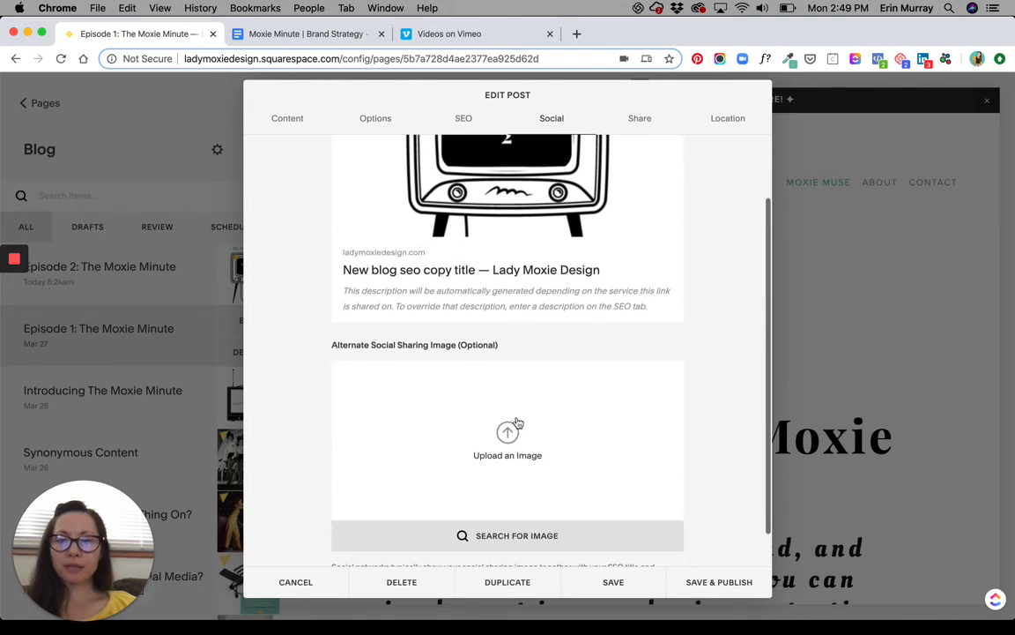
click(508, 434)
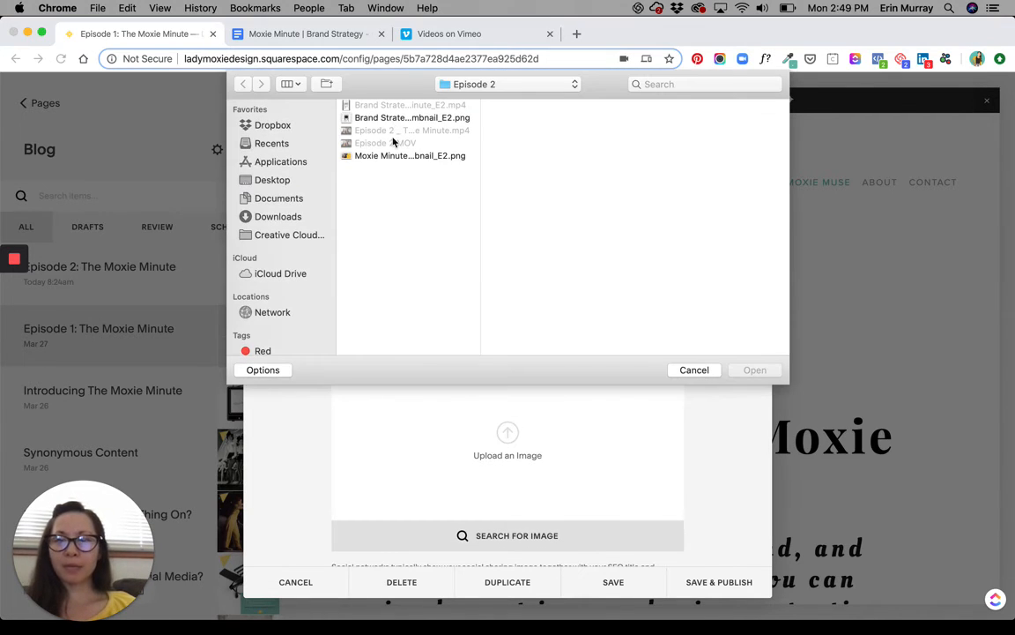
click(396, 156)
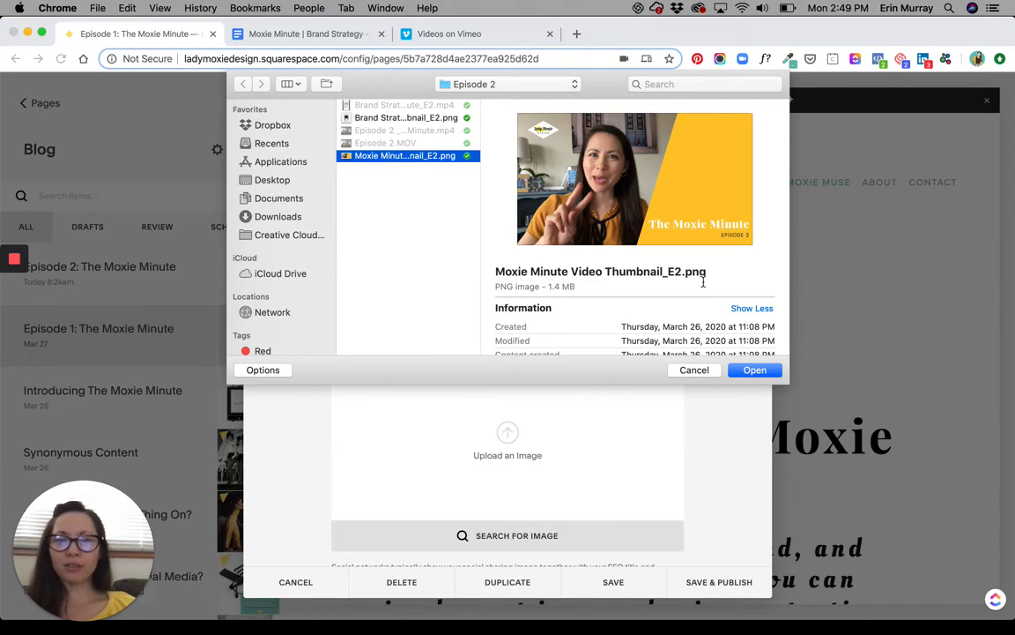
click(754, 371)
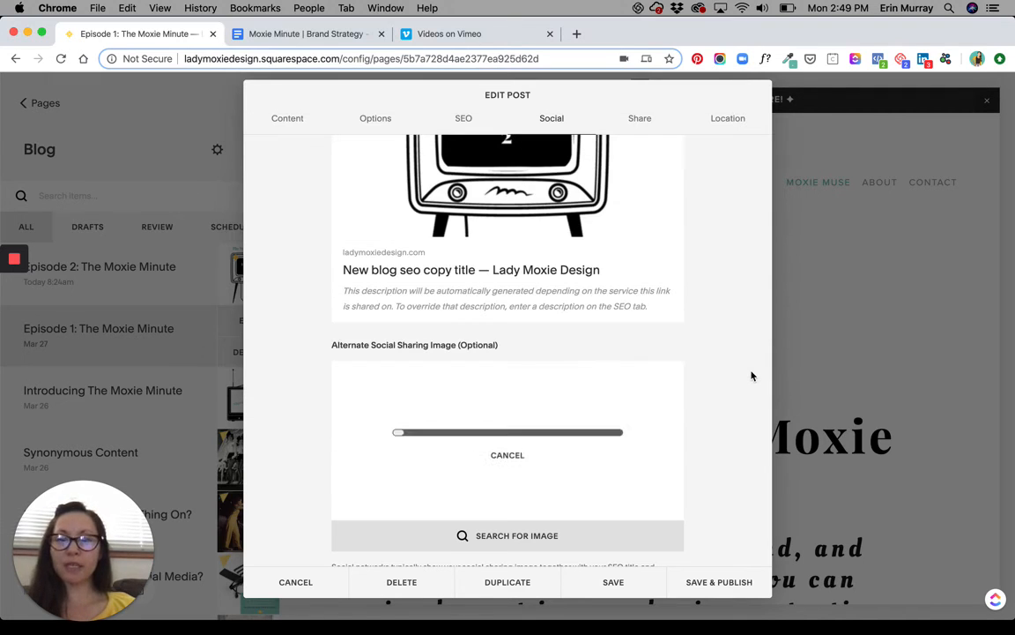
scroll(564, 203, up, 3)
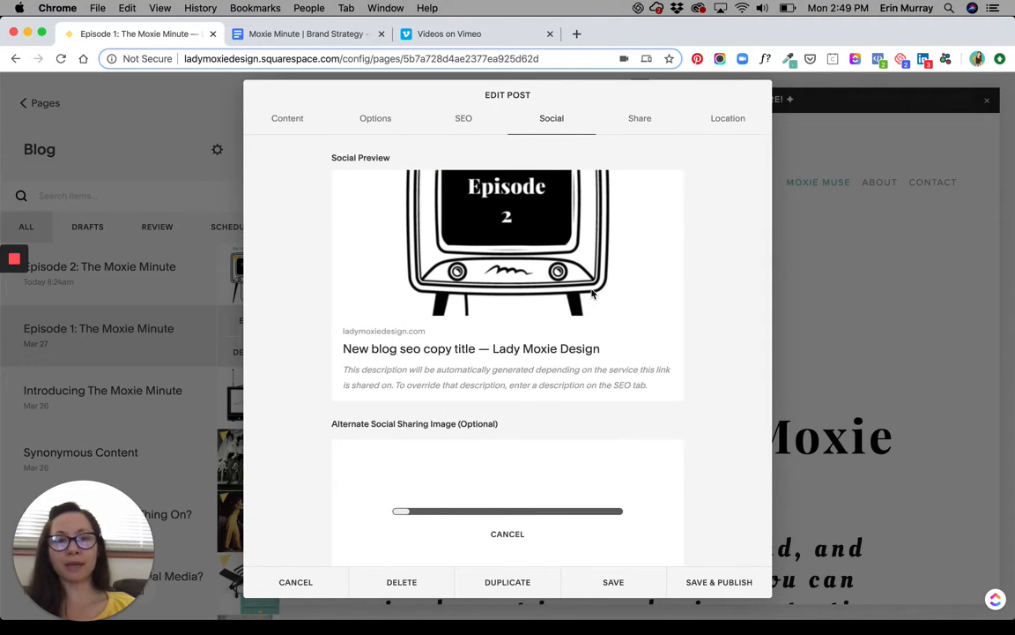
scroll(665, 436, down, 2)
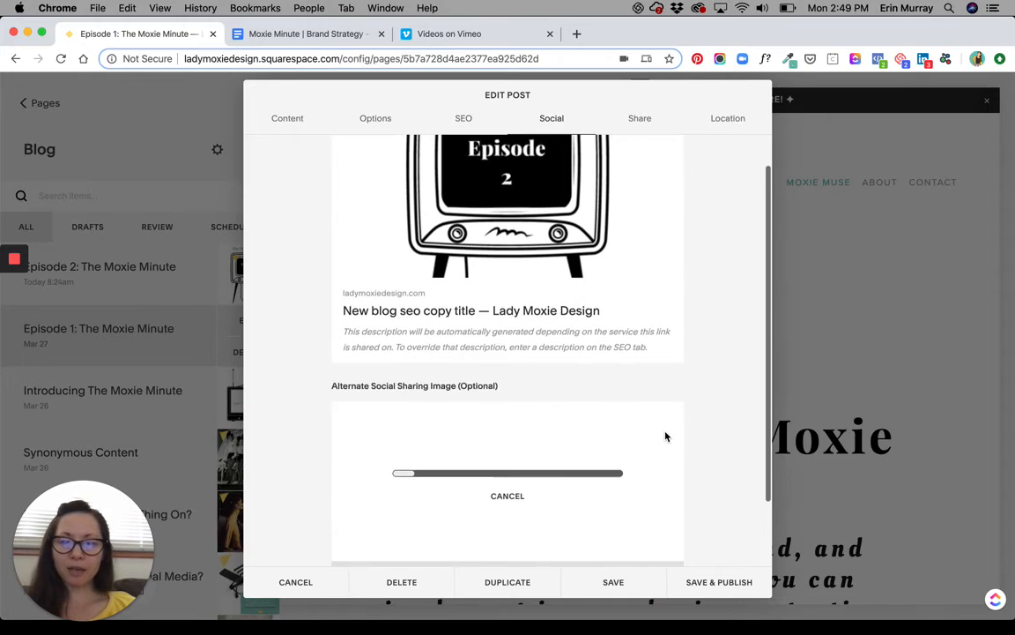
scroll(652, 415, up, 1)
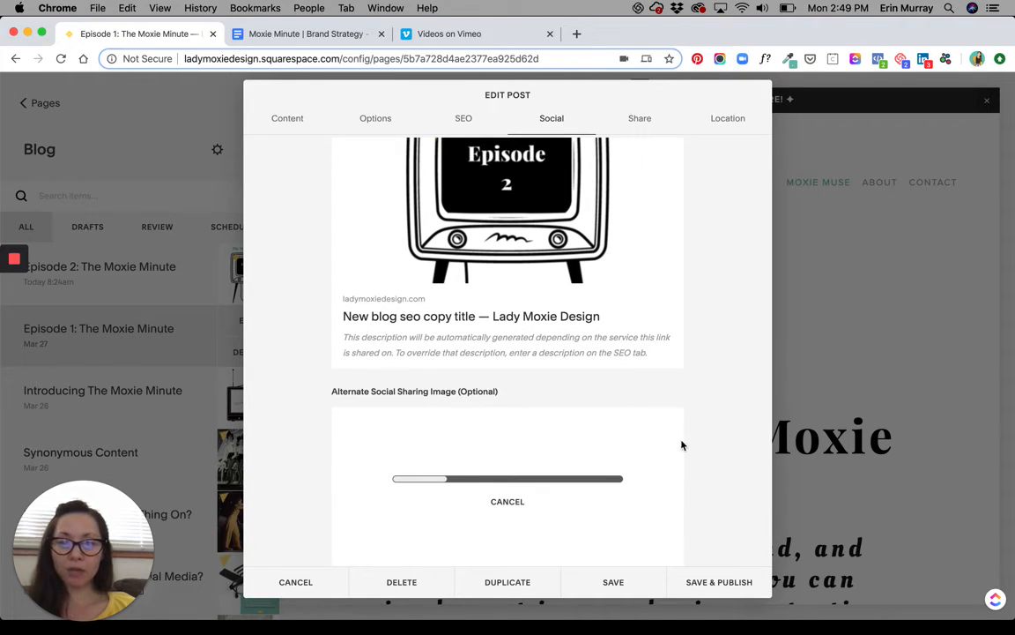
scroll(679, 444, down, 1)
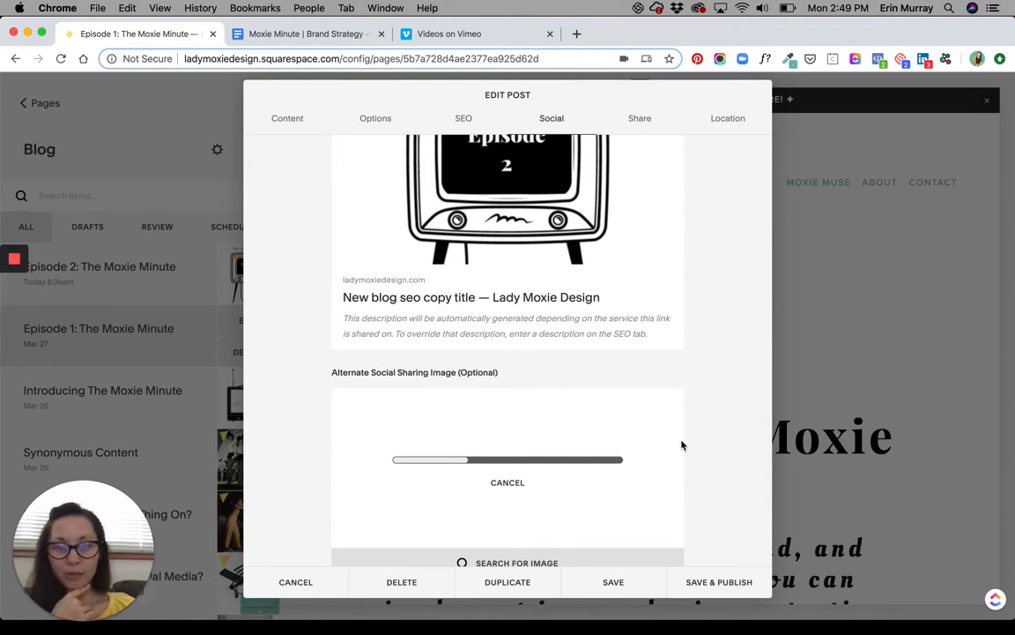
Look over the post's email and social account sharing options and its location settings.
scroll(680, 444, down, 3)
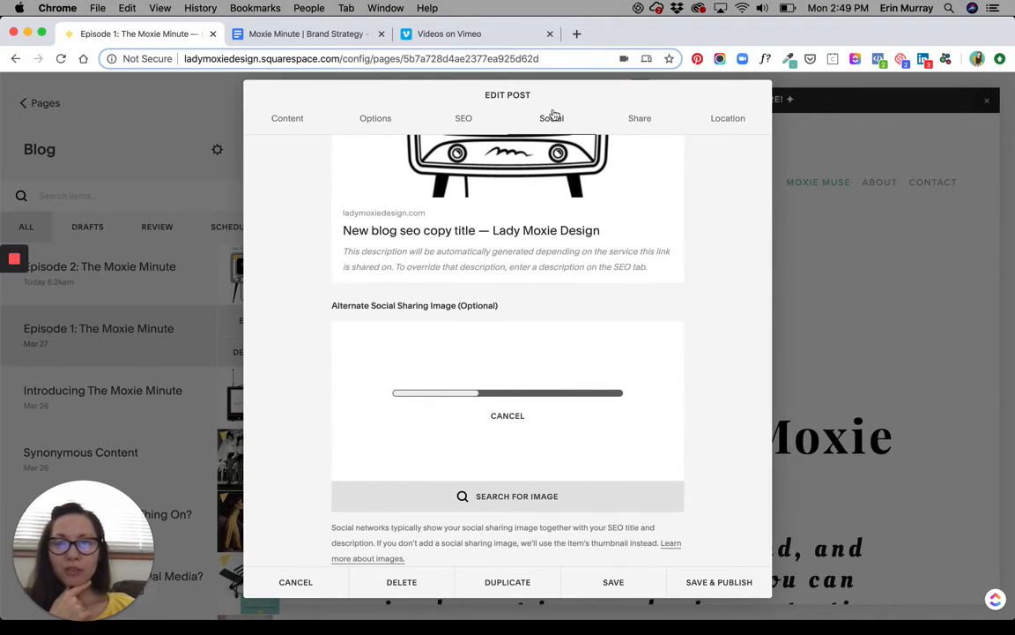
click(634, 124)
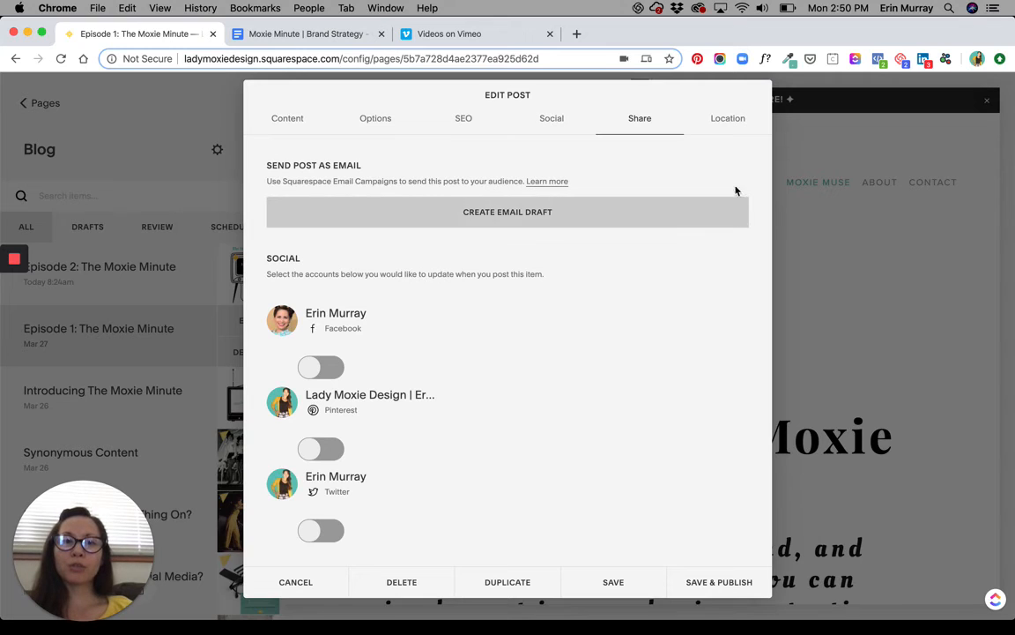
click(730, 123)
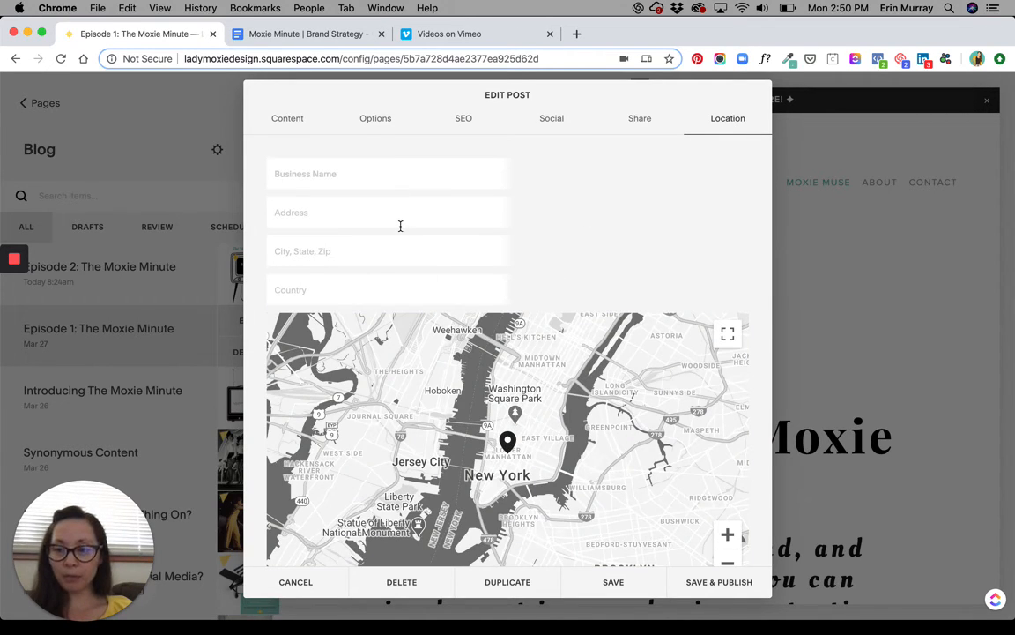
Review the post's body content, from the Business Strategy section and episode text to the newsletter sign-up form.
click(289, 120)
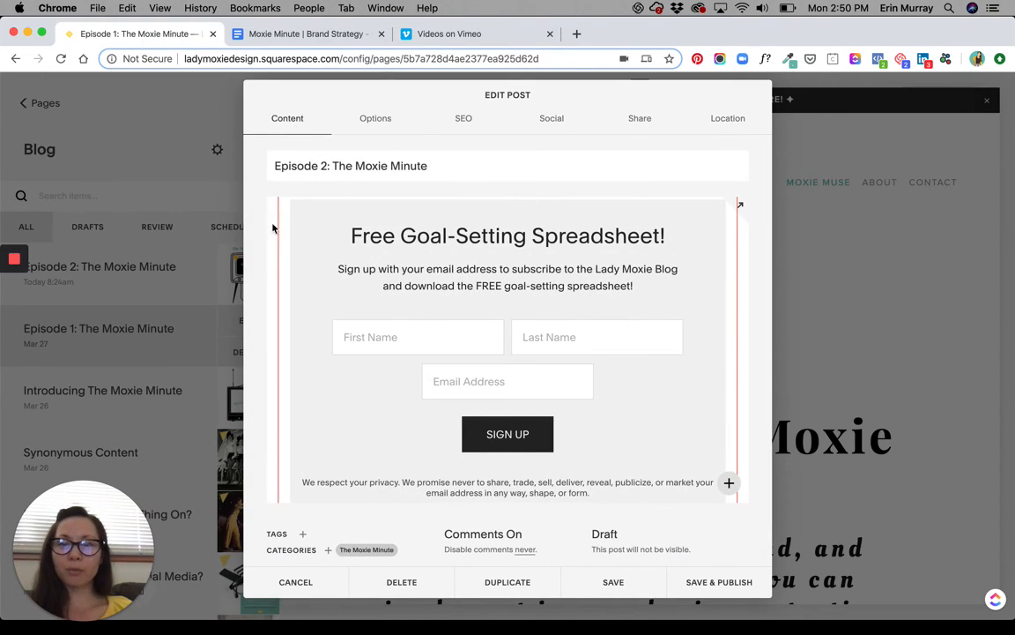
scroll(272, 247, up, 15)
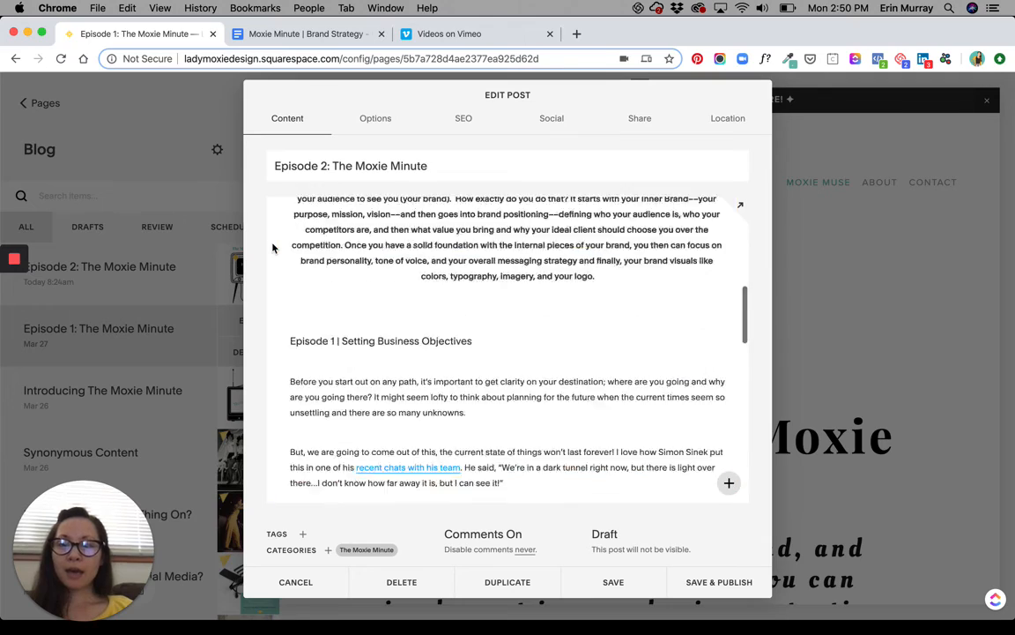
scroll(529, 264, down, 10)
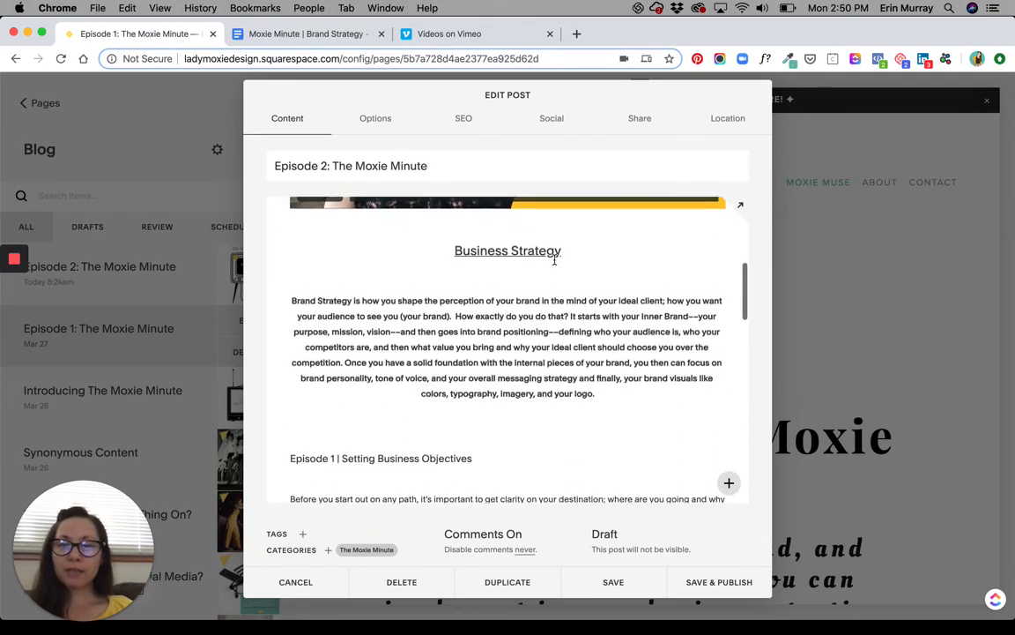
scroll(554, 259, up, 5)
scroll(555, 260, down, 8)
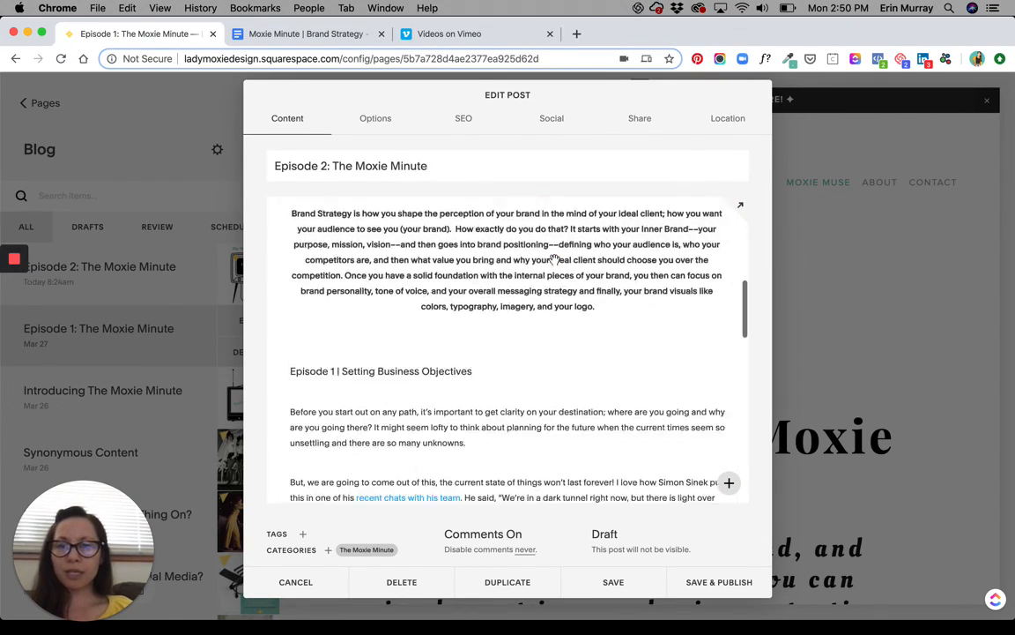
scroll(555, 259, down, 15)
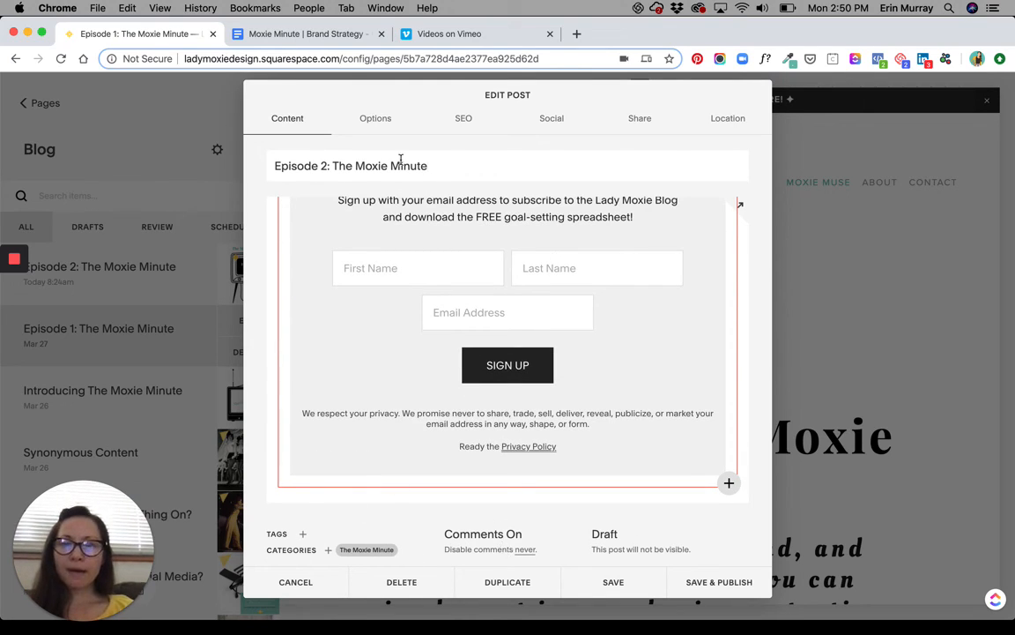
Check the post's thumbnail, URL slug, SEO title and search preview, and its alternate social sharing image.
click(373, 123)
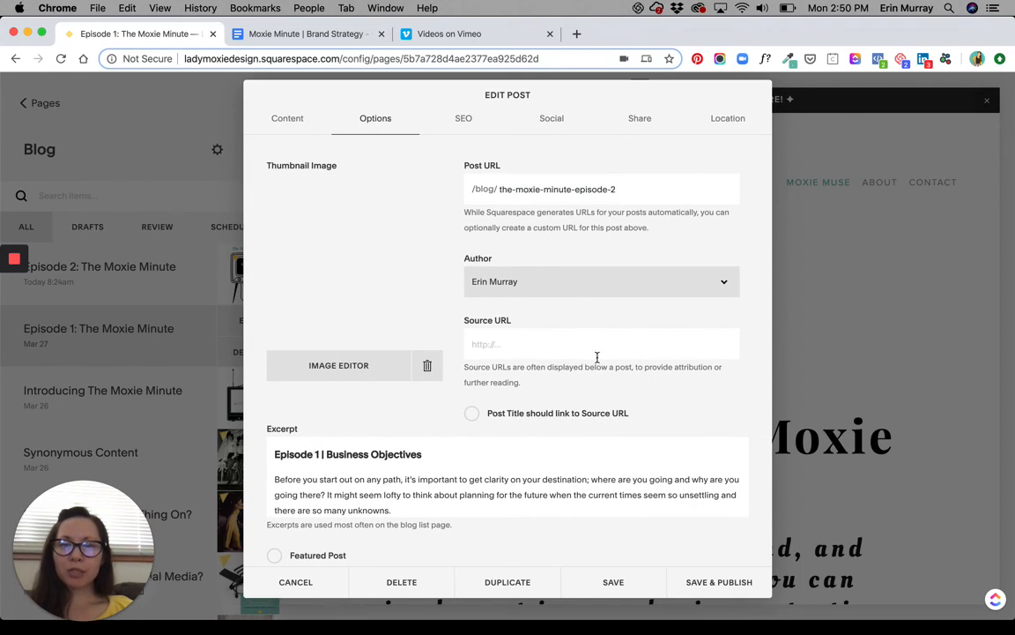
click(640, 192)
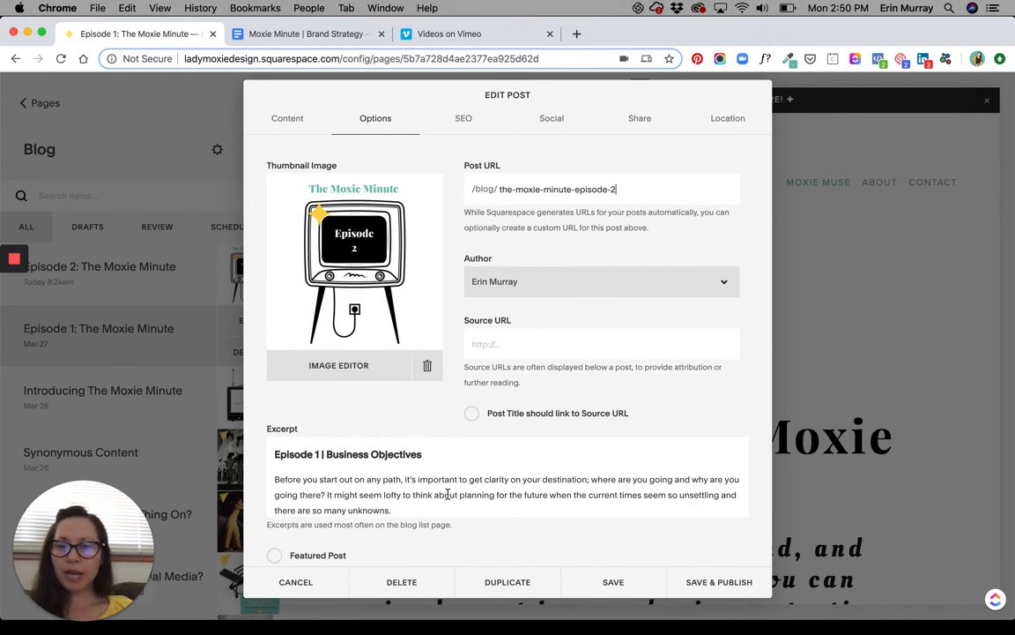
click(466, 123)
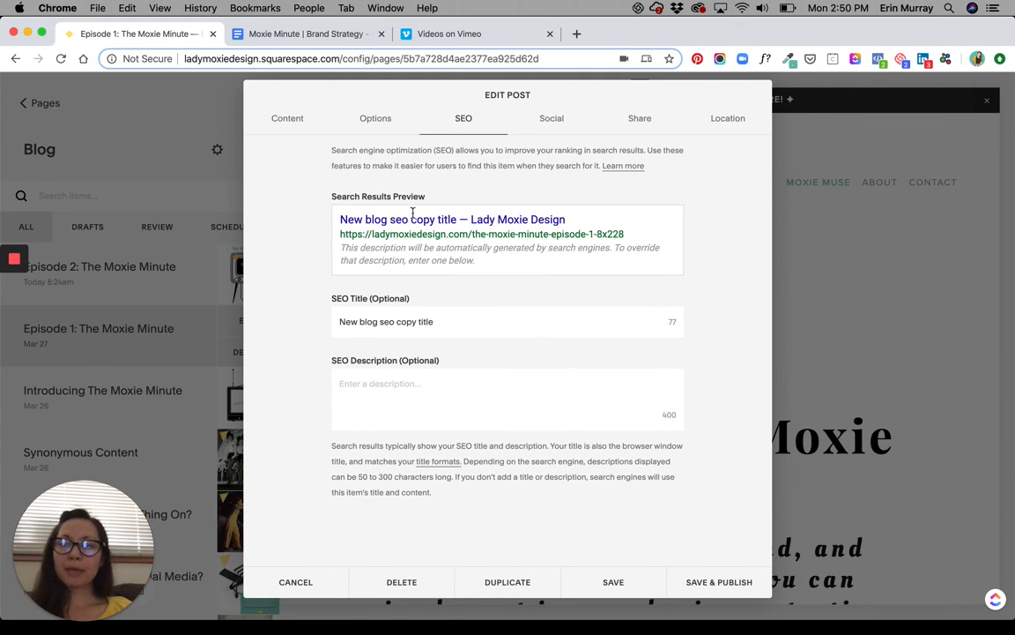
click(553, 118)
scroll(532, 430, down, 3)
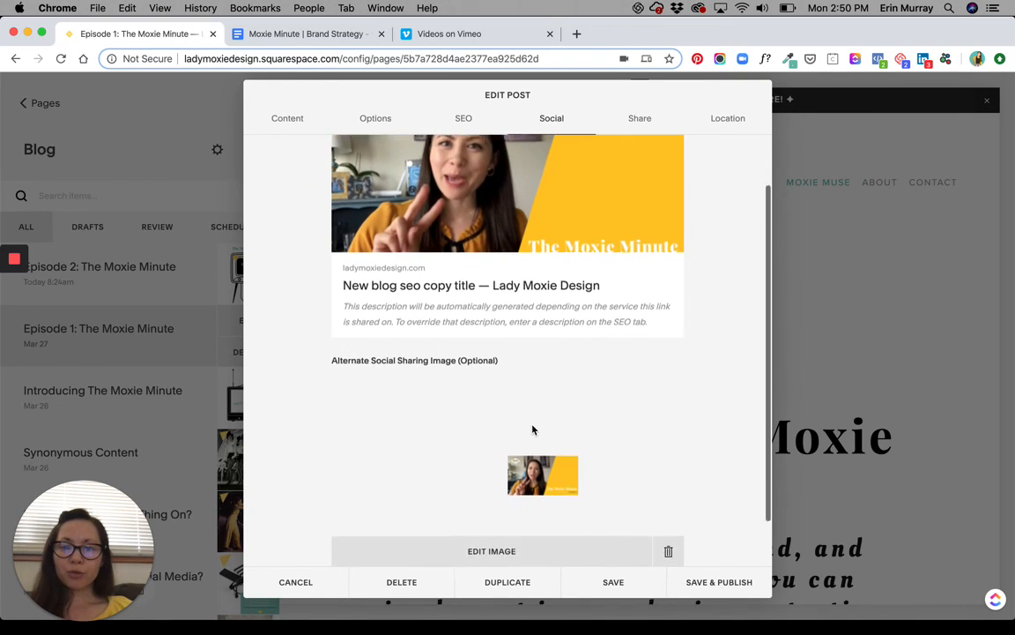